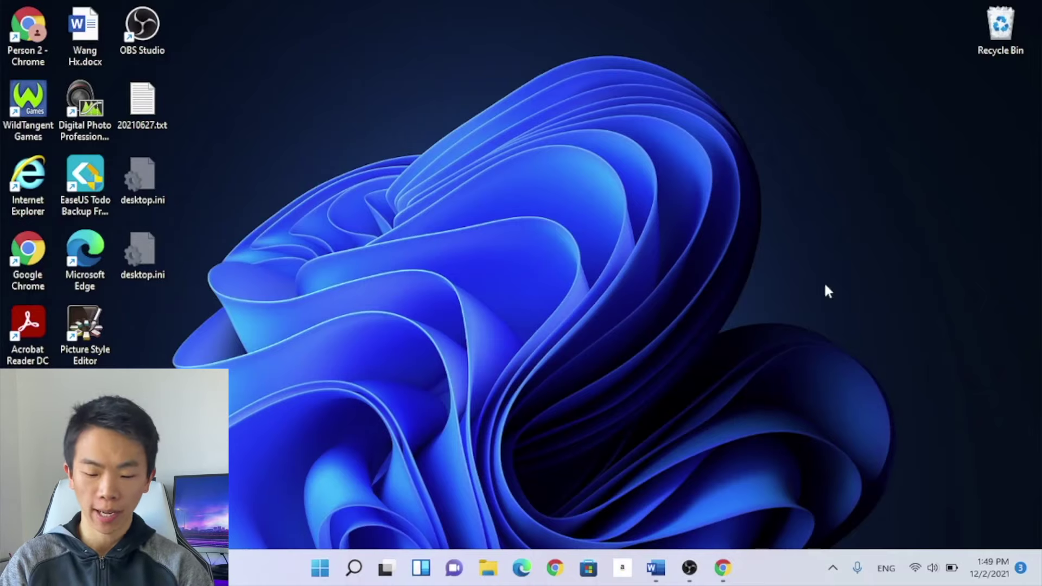
- Search Google for 'pinyintones' and open the pinyintones.com website
{"action": "left_click", "coordinate": [724, 567]}
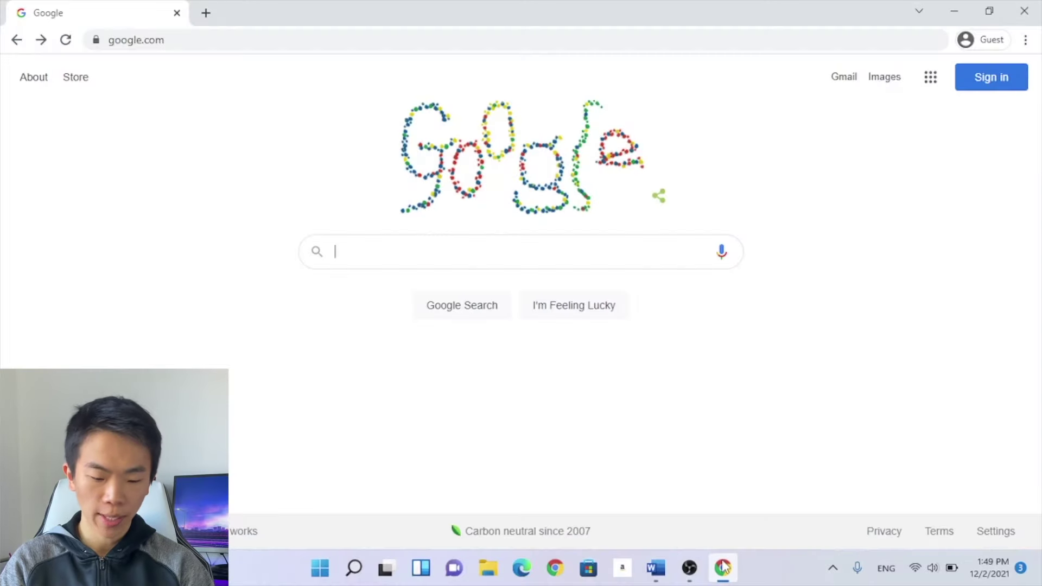
{"action": "type", "text": "pinyinto"}
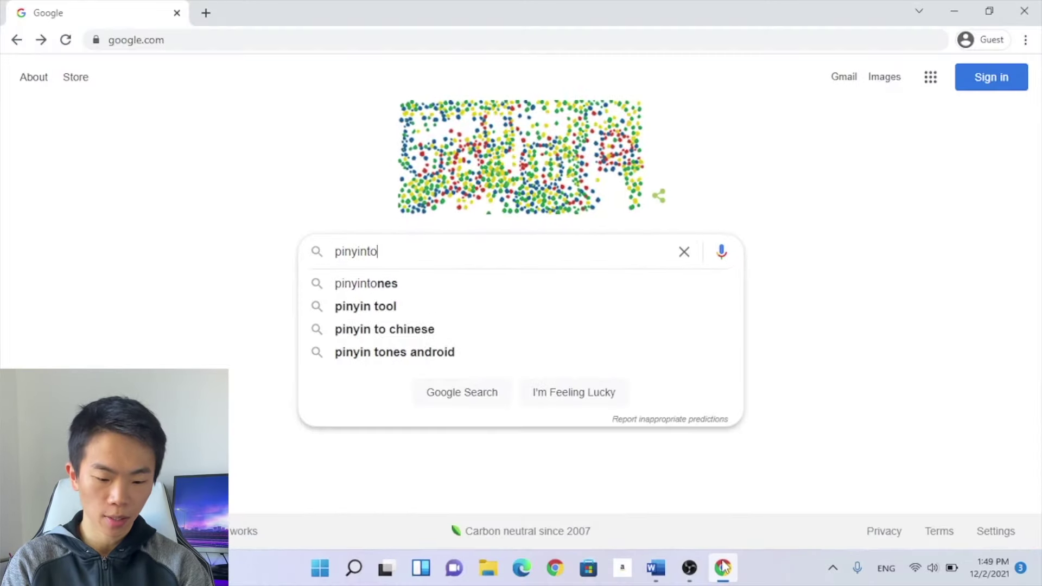
{"action": "type", "text": "nes"}
{"action": "key", "text": "Return"}
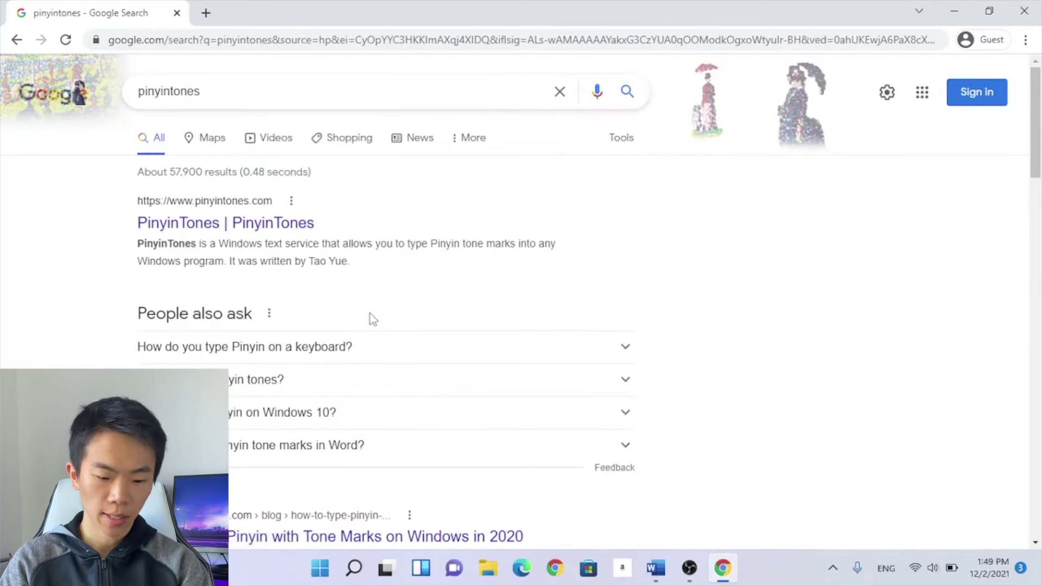
{"action": "left_click", "coordinate": [291, 228]}
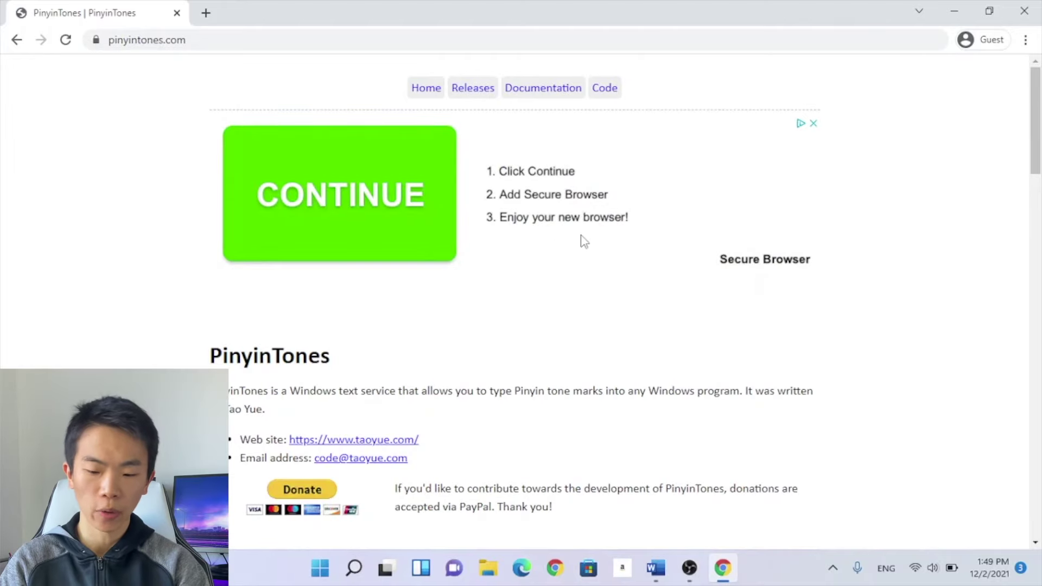
- Download the 64-bit PinyinTones 0.9.0 .msi installer and close the pop-up ad
{"action": "scroll", "coordinate": [581, 239], "scroll_direction": "down", "scroll_amount": 1}
{"action": "scroll", "coordinate": [582, 242], "scroll_direction": "down", "scroll_amount": 5}
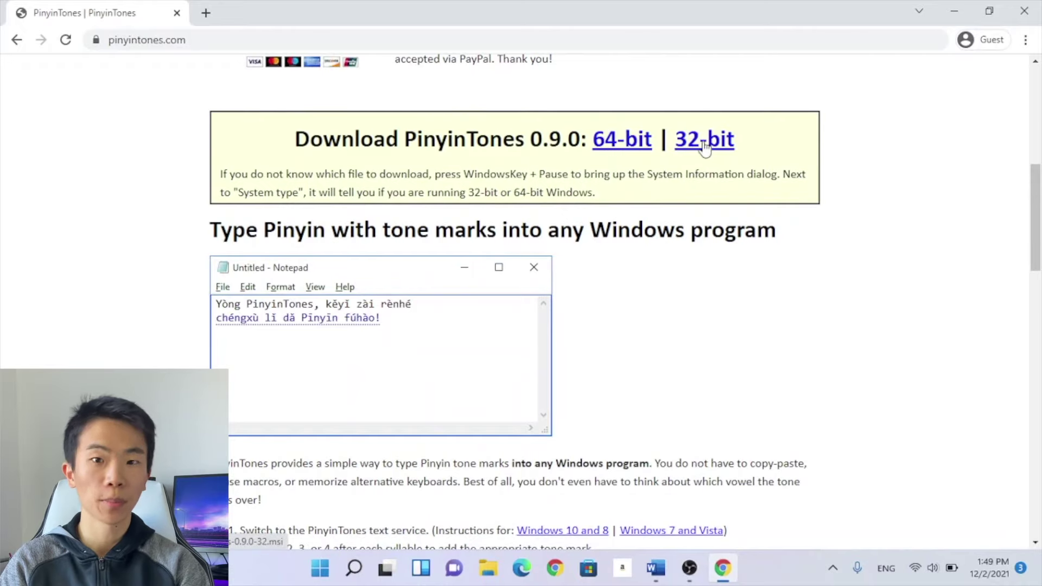
{"action": "left_click", "coordinate": [620, 138]}
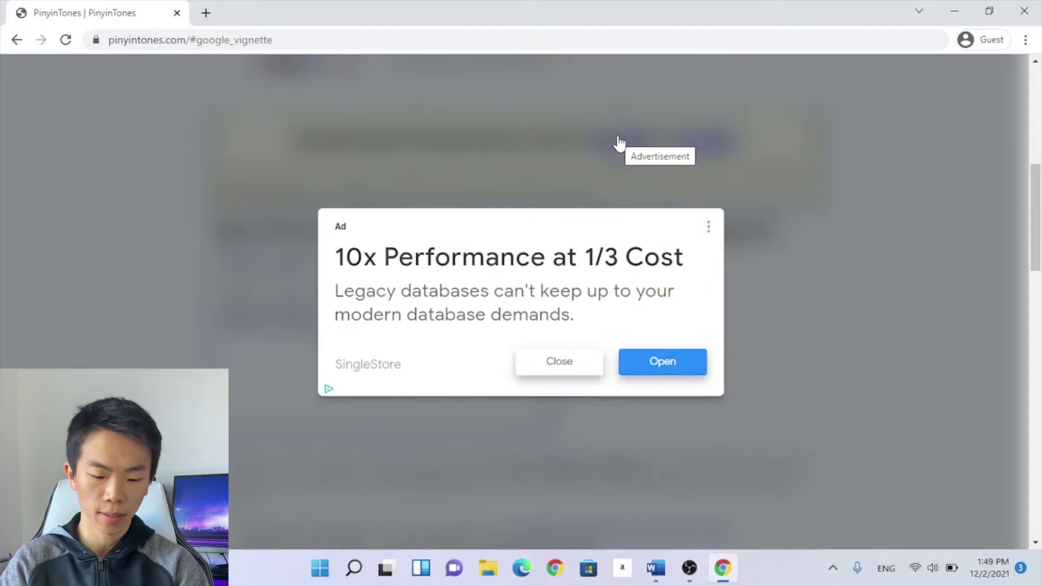
{"action": "left_click", "coordinate": [559, 356]}
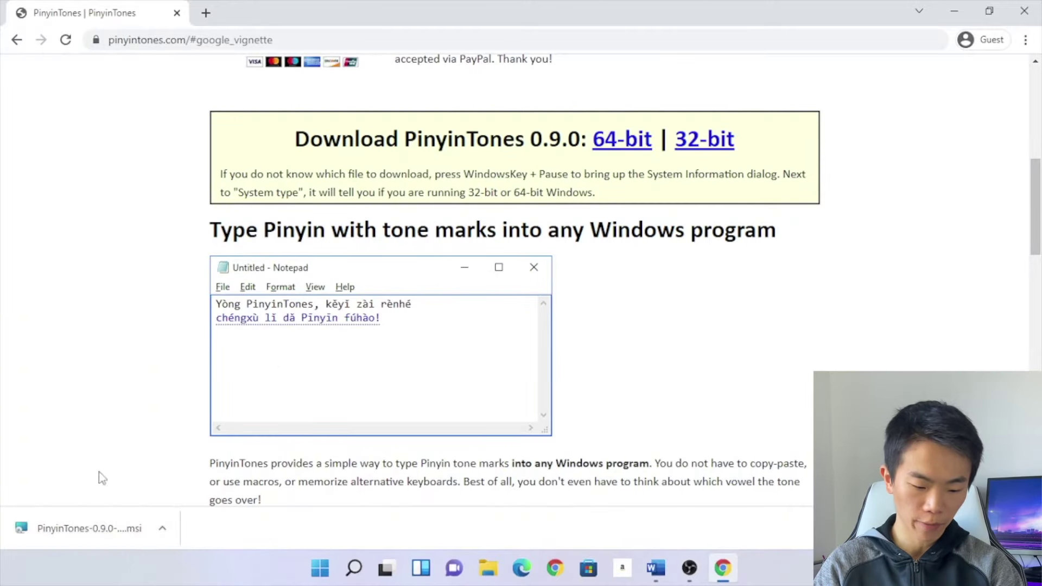
- Run the downloaded PinyinTones .msi, accept the licence terms, and install it
{"action": "left_click", "coordinate": [162, 528]}
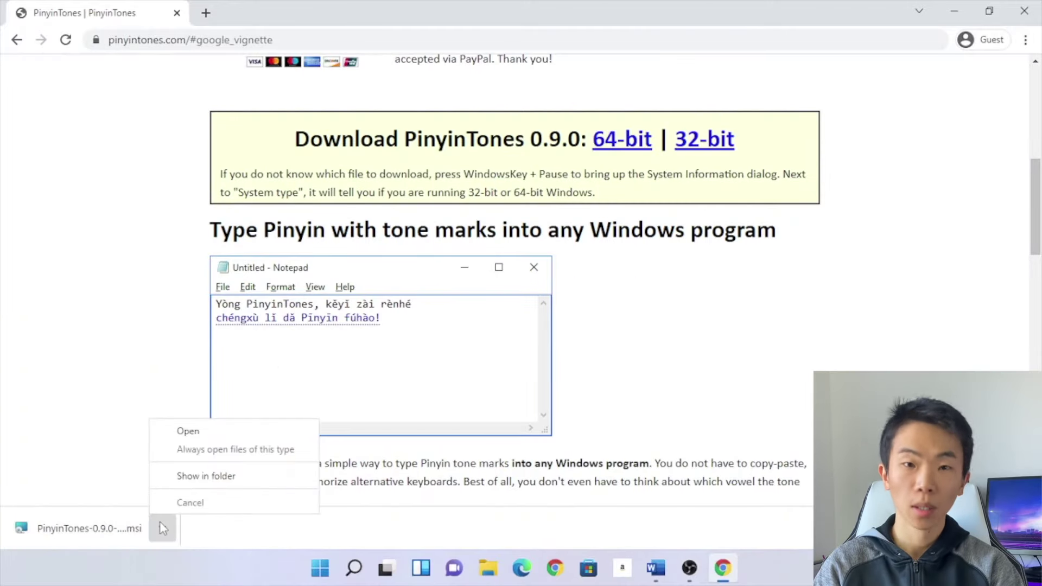
{"action": "left_click", "coordinate": [194, 431]}
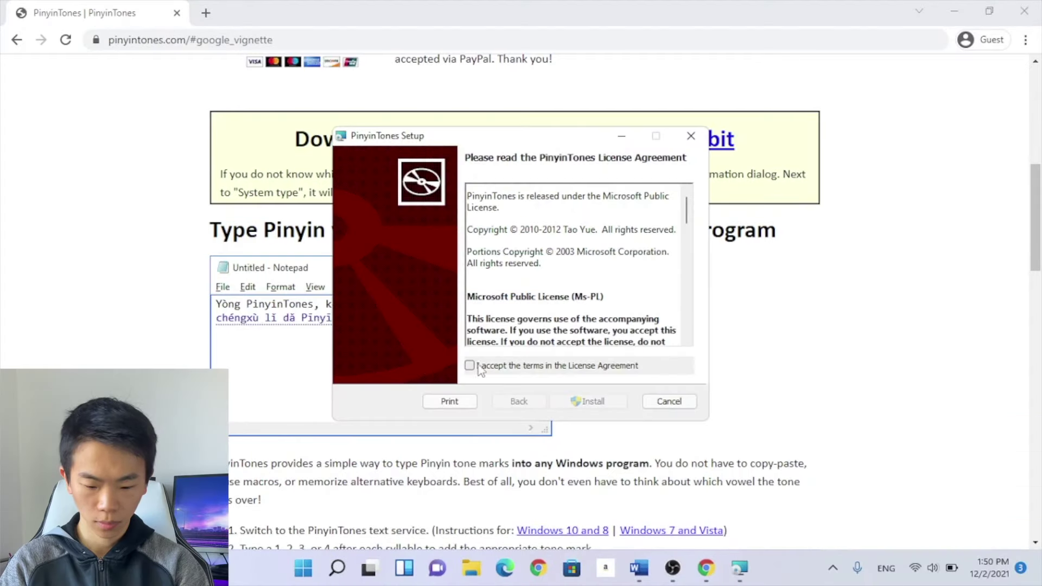
{"action": "left_click", "coordinate": [470, 367]}
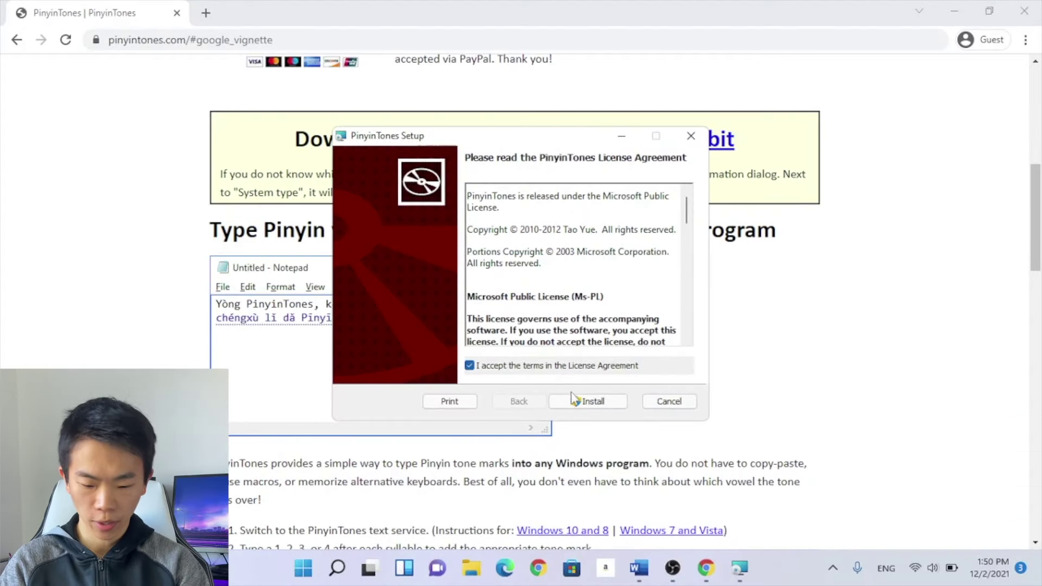
{"action": "left_click", "coordinate": [570, 404]}
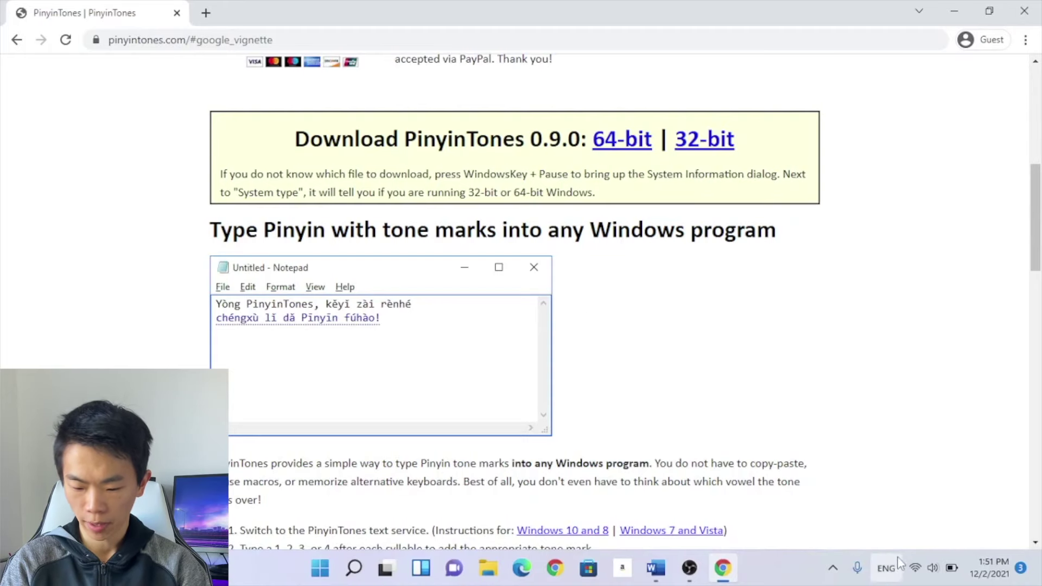
- Switch the taskbar input method to Japanese – PinyinTones and return to Word's Document1
{"action": "left_click", "coordinate": [888, 570]}
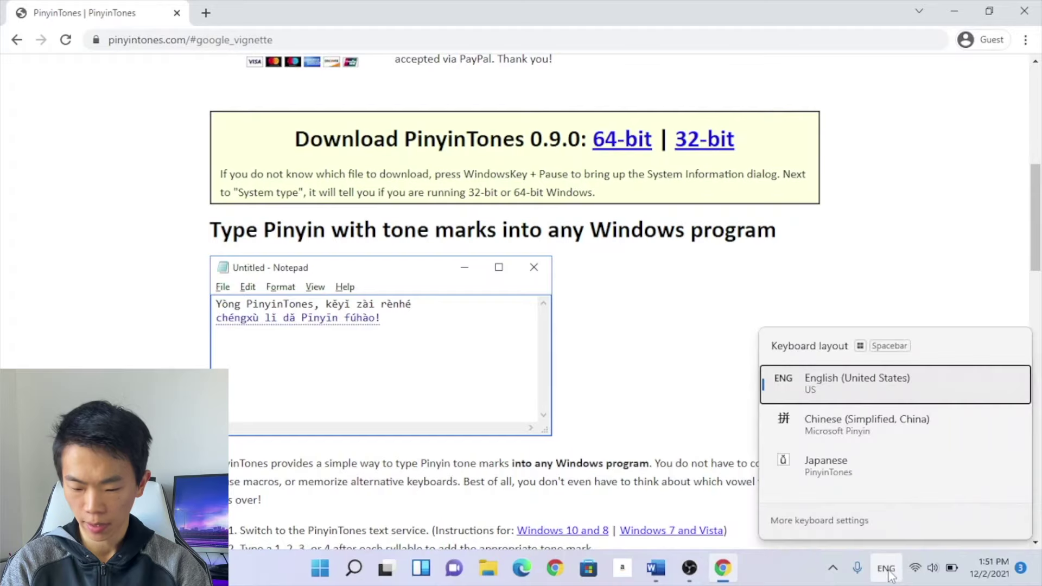
{"action": "left_click", "coordinate": [849, 481]}
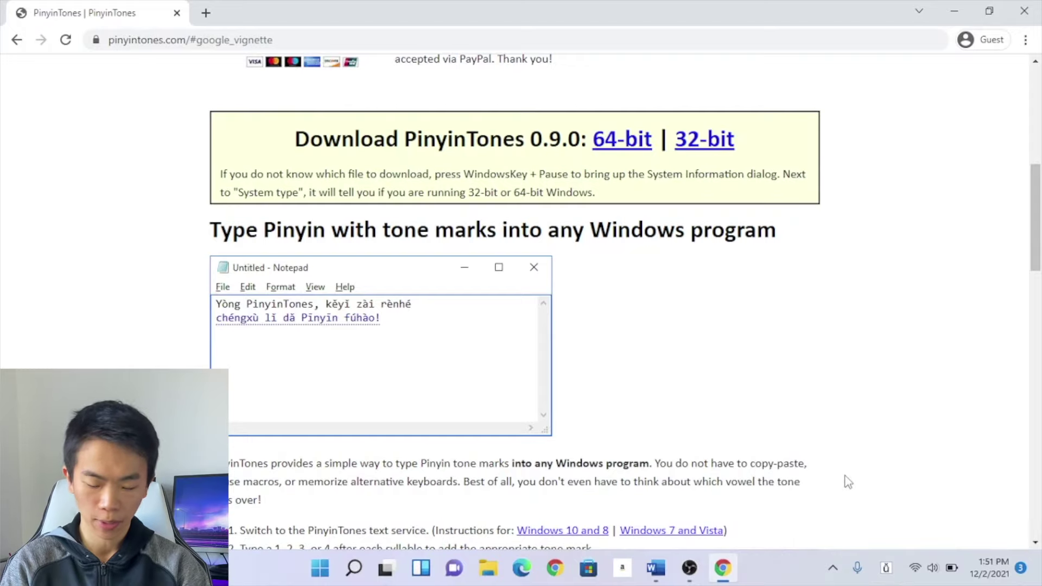
{"action": "left_click", "coordinate": [655, 568]}
- Type 'pinyin a1 a2 a3 a' so PinyinTones turns the tone numbers into ā á ǎ
{"action": "type", "text": "pinyin"}
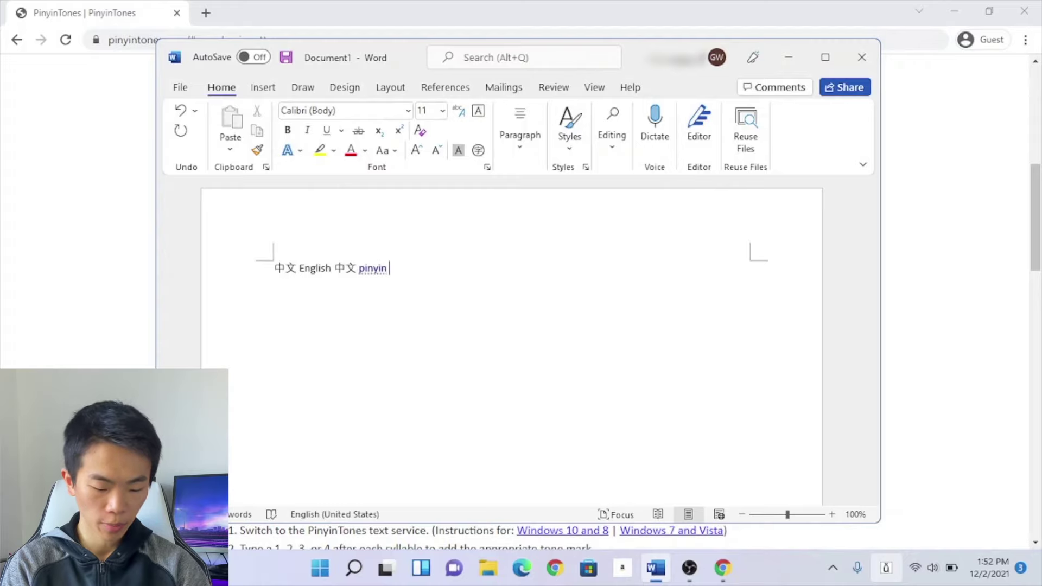
{"action": "type", "text": " a"}
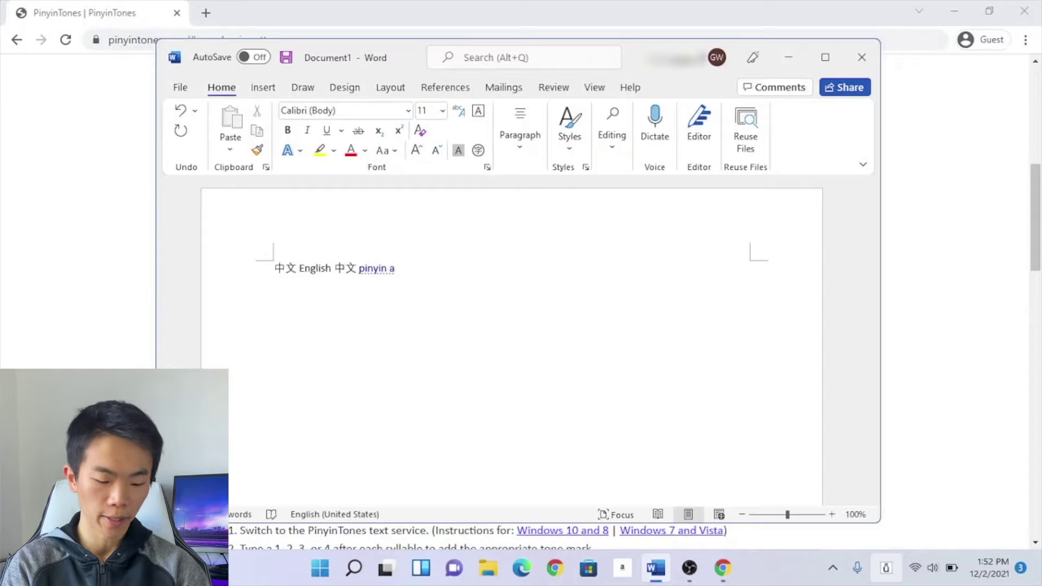
{"action": "type", "text": "1"}
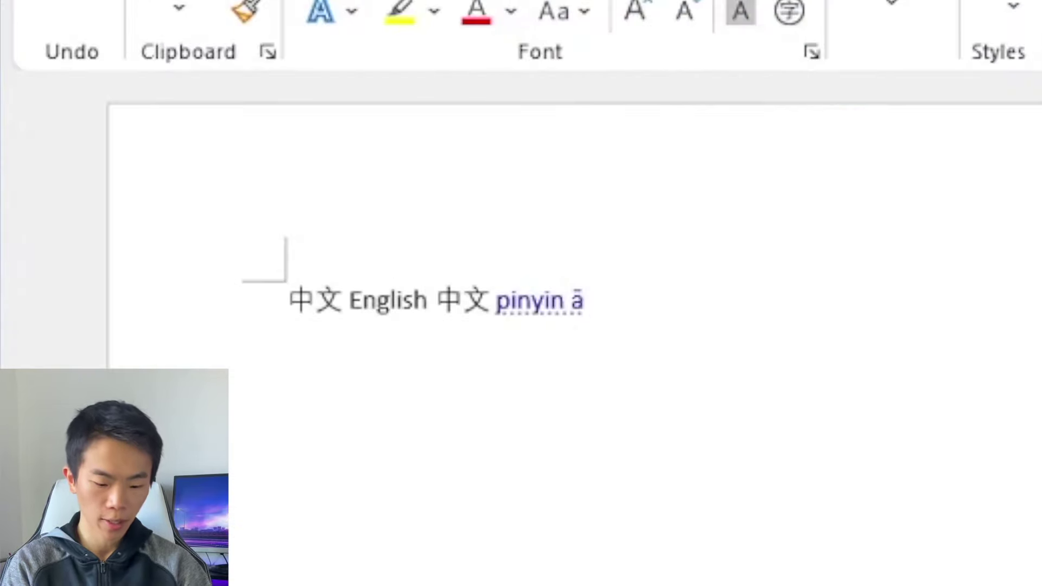
{"action": "type", "text": " a2"}
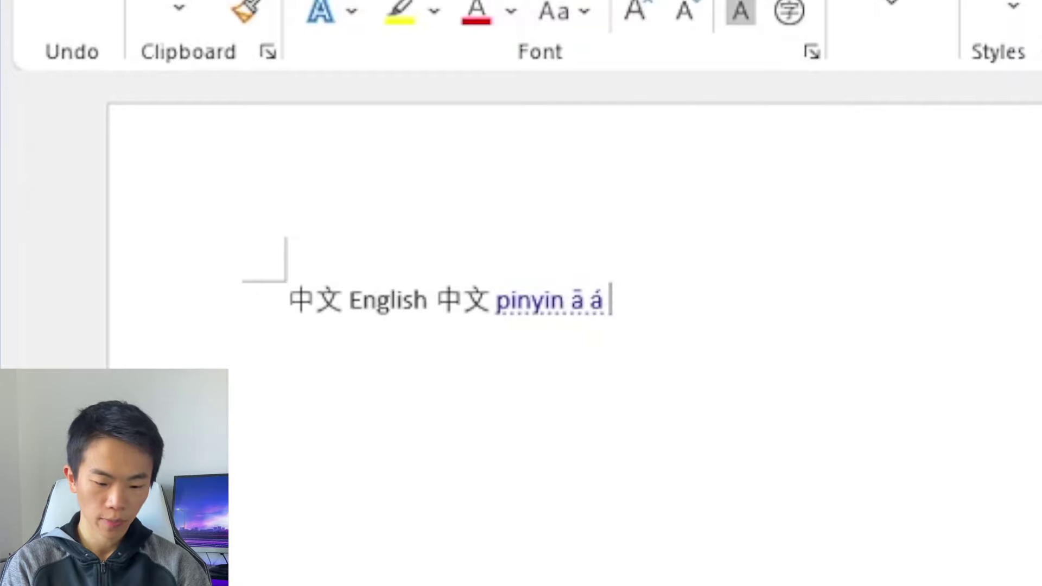
{"action": "type", "text": " a3"}
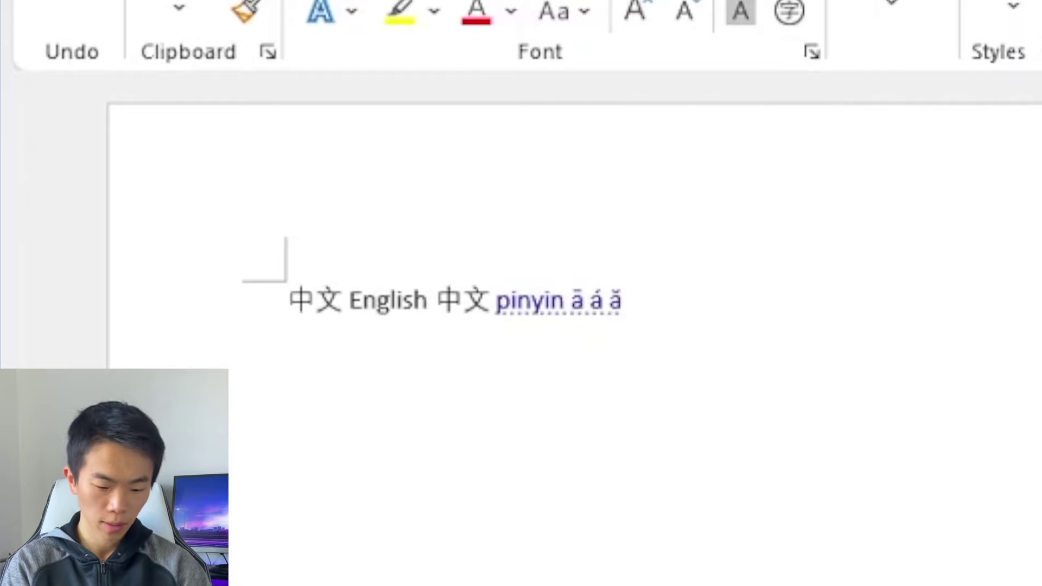
{"action": "type", "text": " a"}
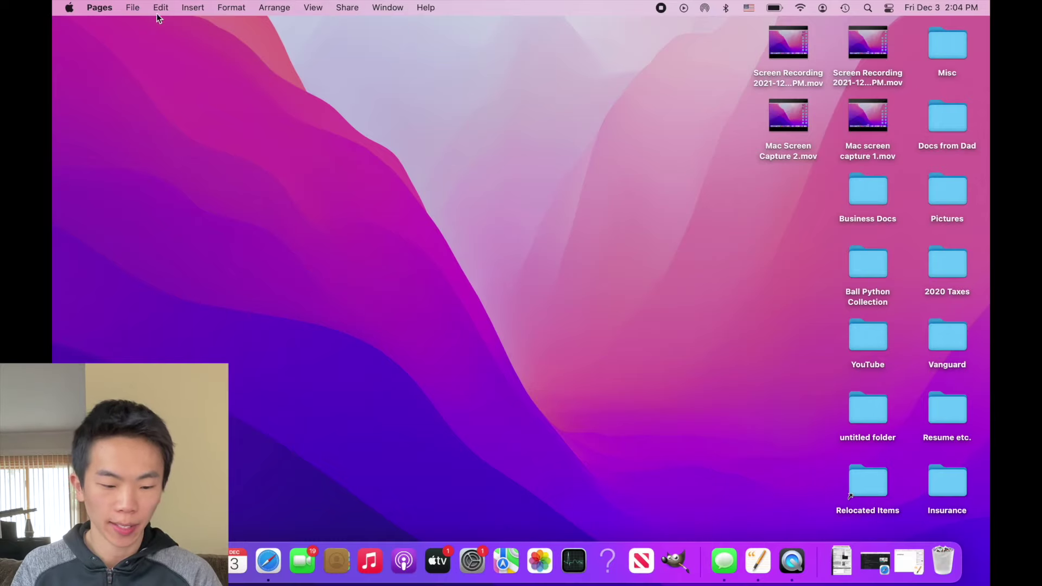
- Open Keyboard Input Sources in System Preferences, check Pinyin – Simplified, and start adding a source
{"action": "left_click", "coordinate": [70, 7]}
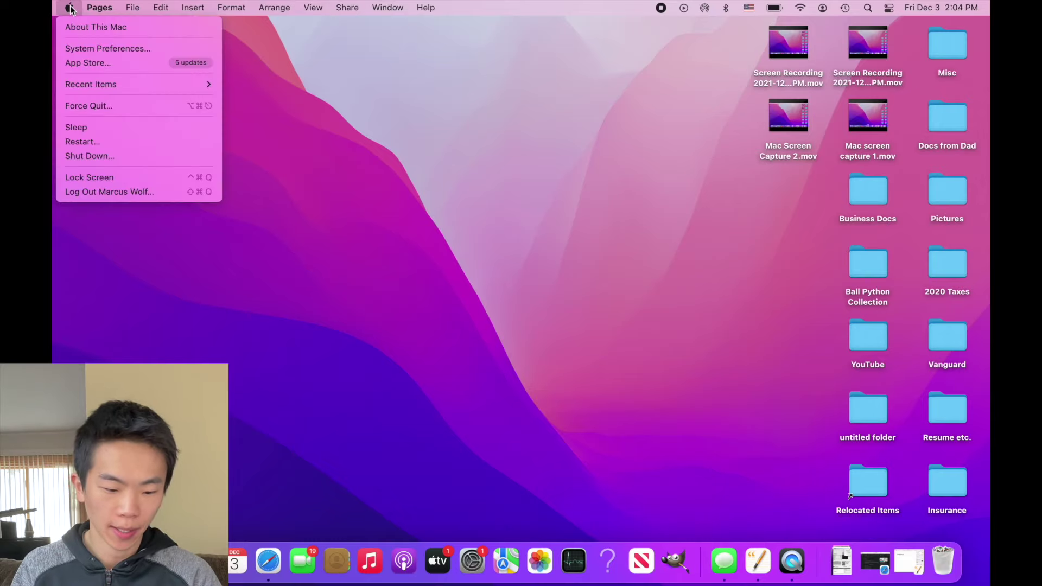
{"action": "left_click", "coordinate": [93, 47]}
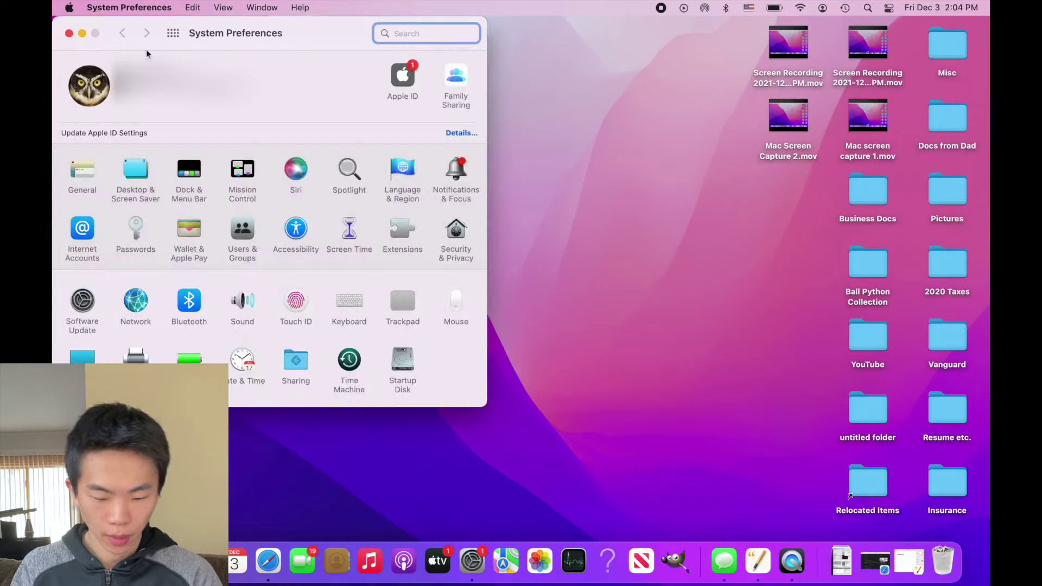
{"action": "left_click", "coordinate": [402, 170]}
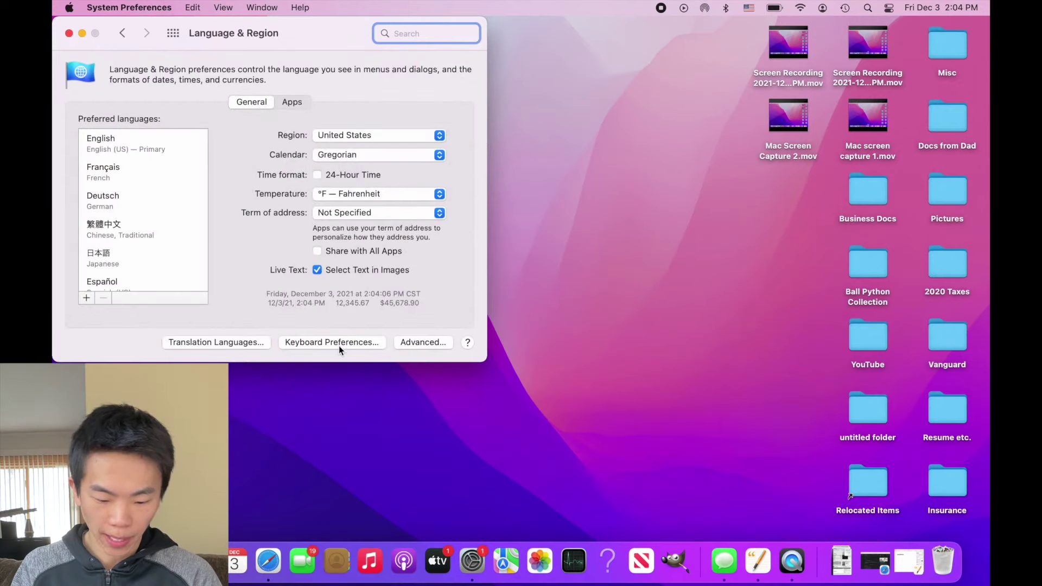
{"action": "left_click", "coordinate": [339, 342]}
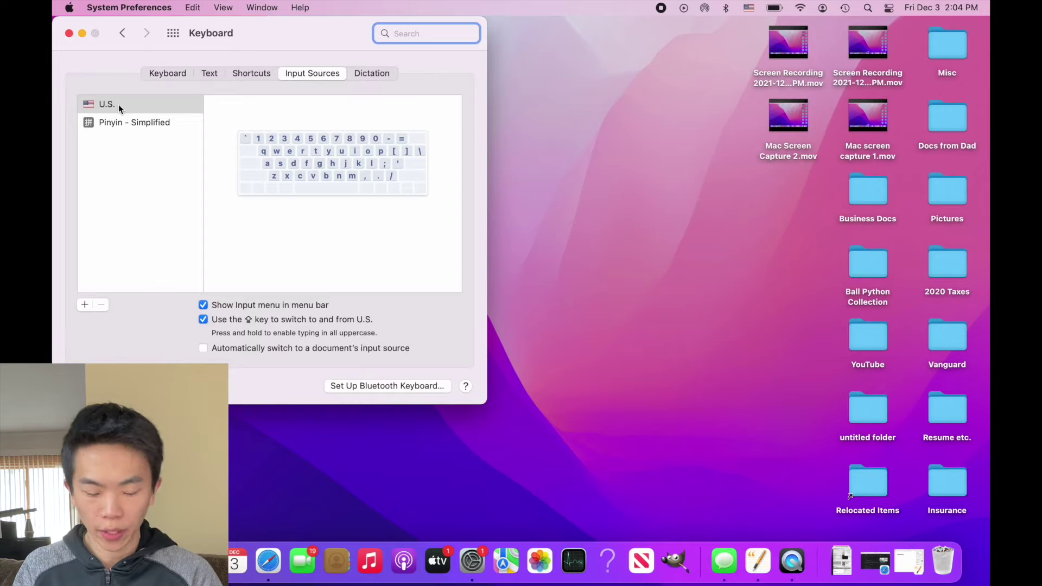
{"action": "left_click", "coordinate": [128, 123]}
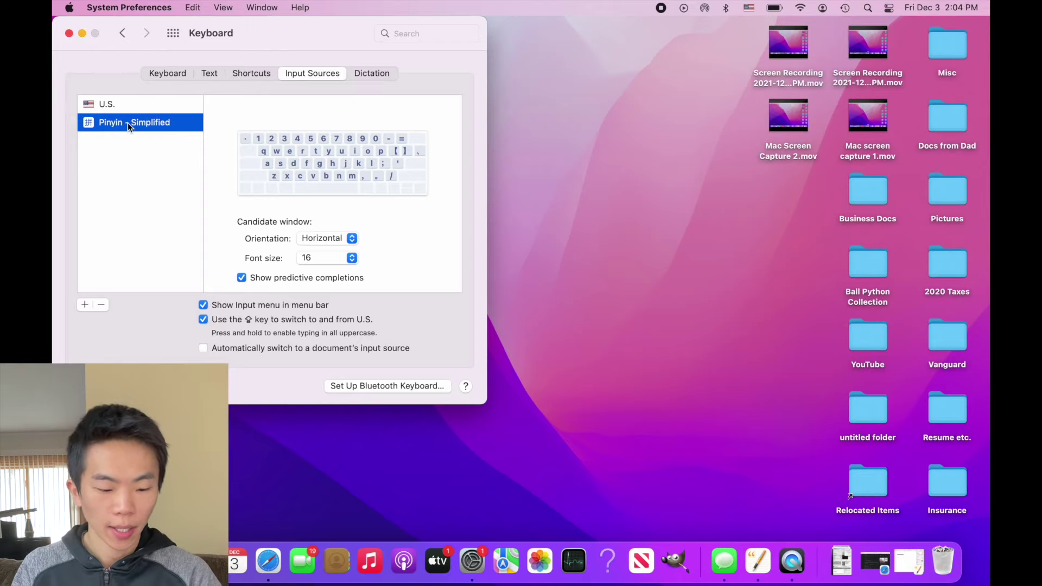
{"action": "left_click", "coordinate": [85, 305]}
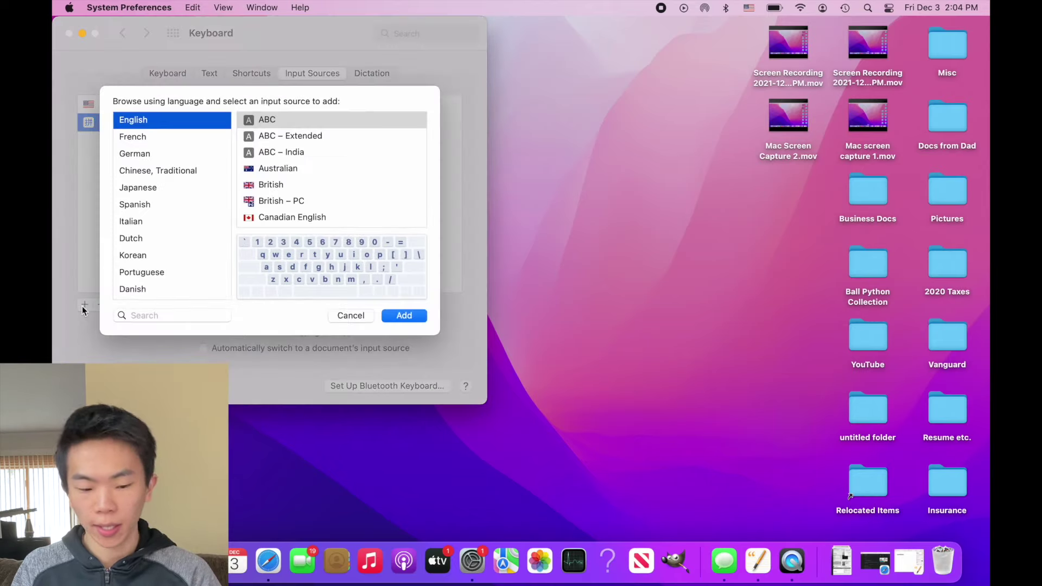
- Add ABC – Extended, switch typing to Pinyin – Simplified, and disable the ⇧-key Latin toggle
{"action": "left_click", "coordinate": [296, 137]}
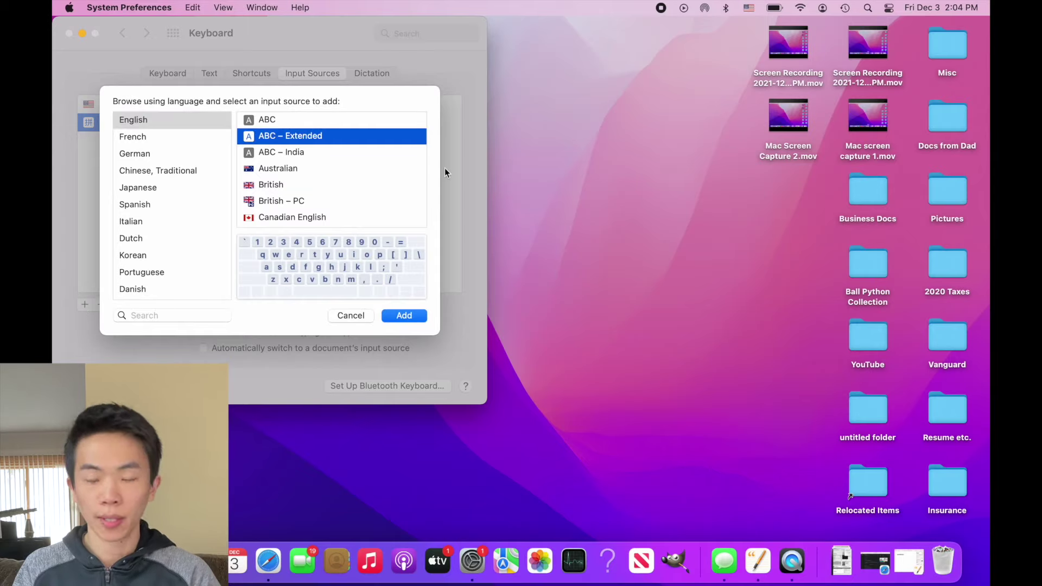
{"action": "left_click", "coordinate": [405, 316]}
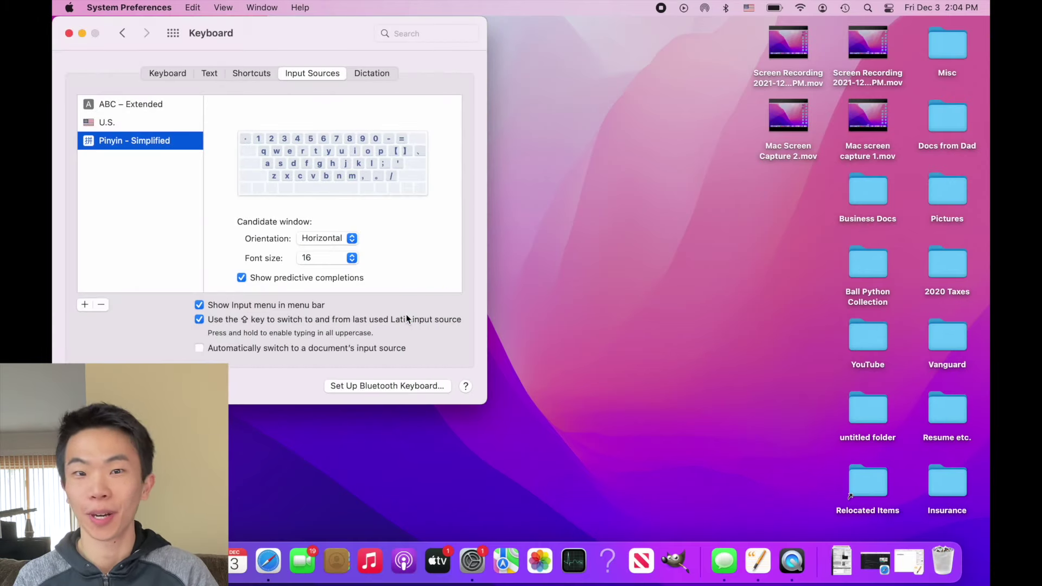
{"action": "left_click", "coordinate": [748, 9]}
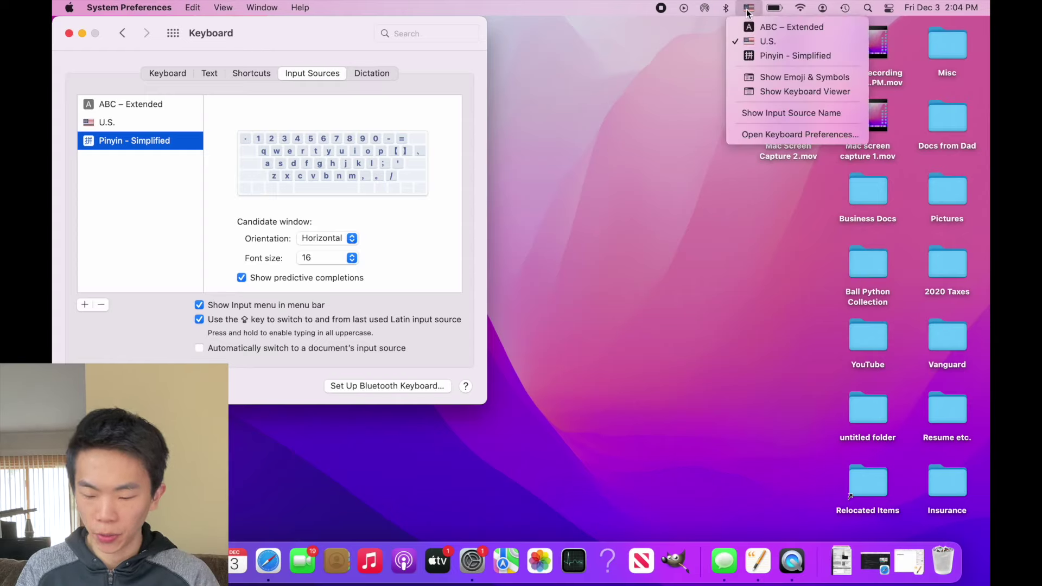
{"action": "left_click", "coordinate": [757, 55]}
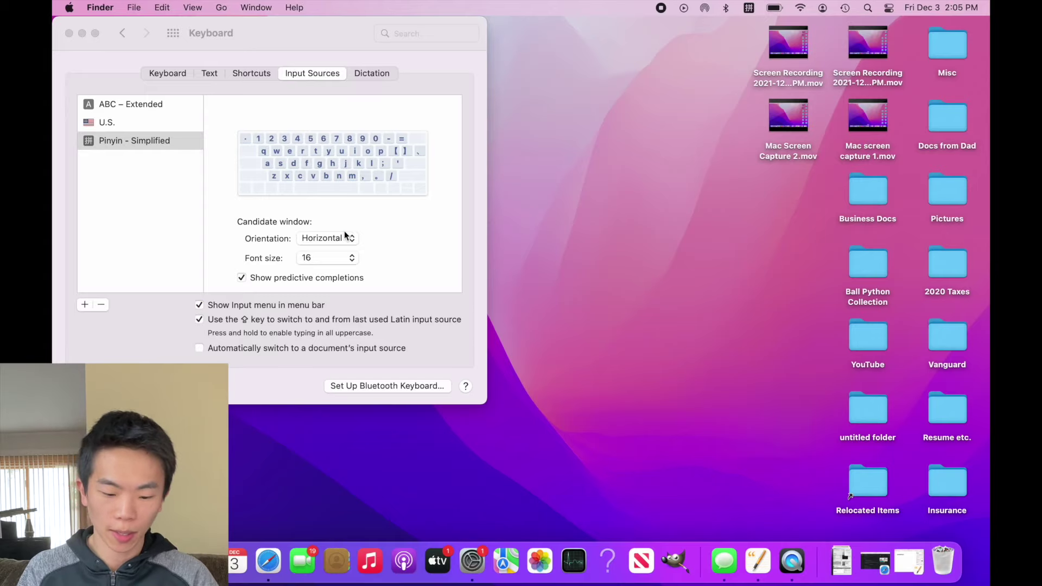
{"action": "left_click", "coordinate": [200, 320]}
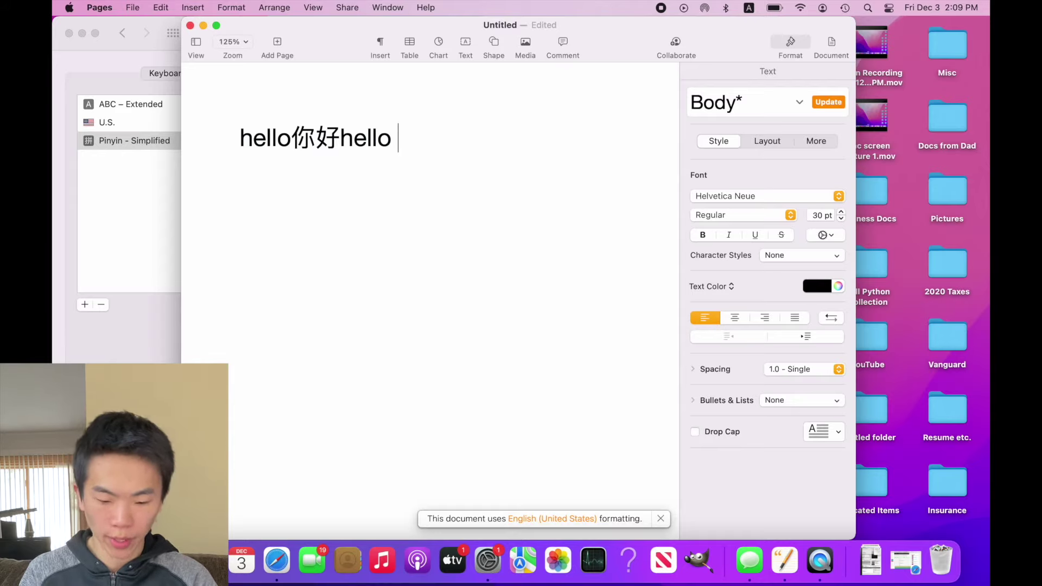
- Type hello followed by the bare macron, acute, caron and grave tone marks
{"action": "type", "text": "hello"}
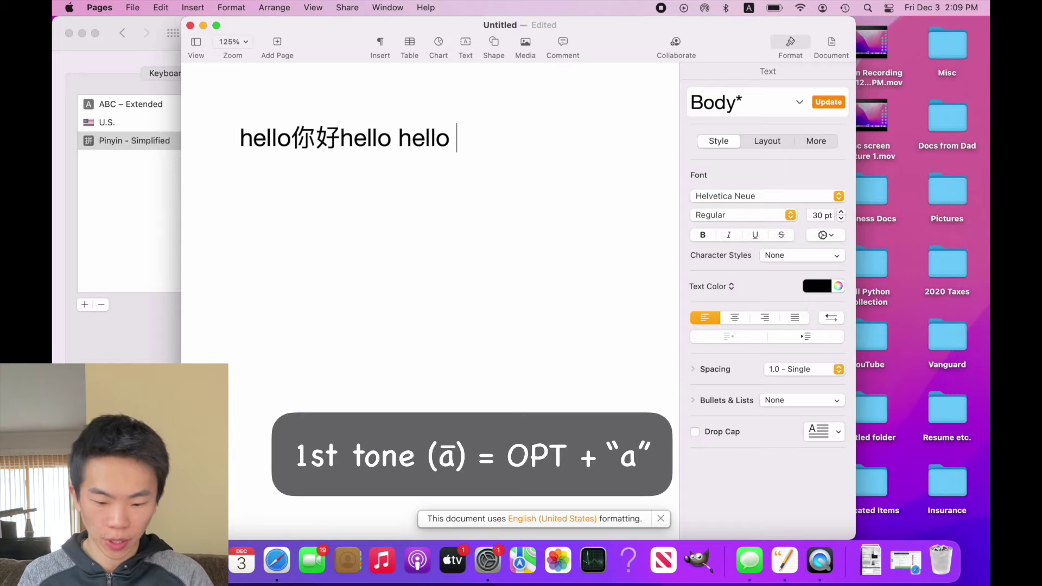
{"action": "key", "text": "alt+a"}
{"action": "key", "text": "space"}
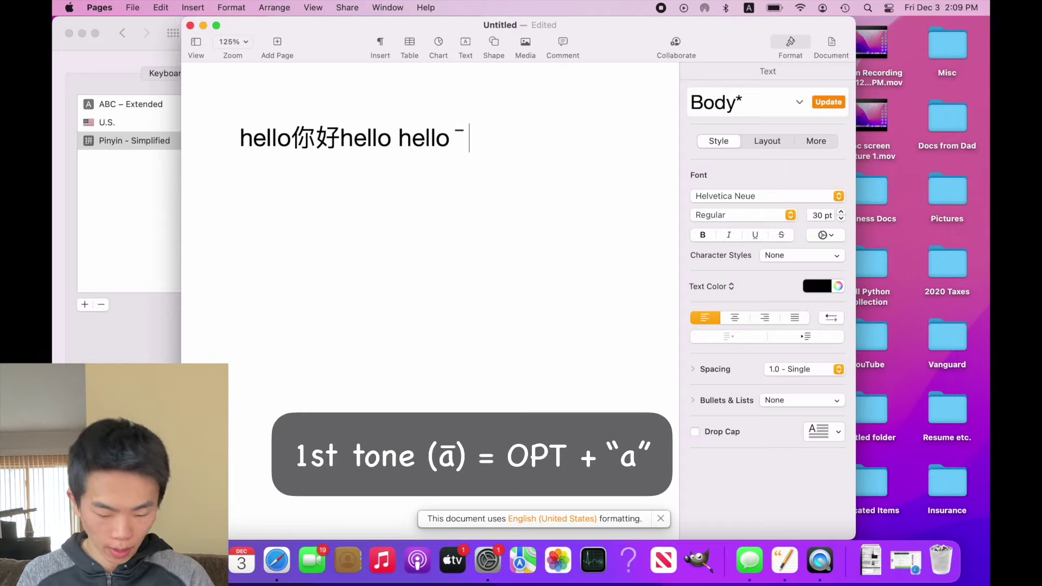
{"action": "key", "text": "alt+e"}
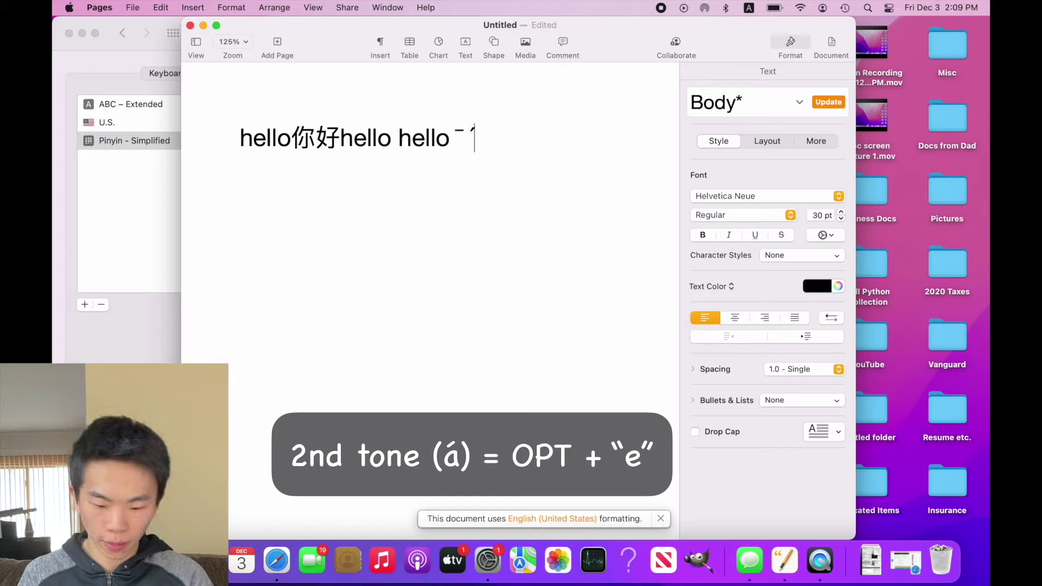
{"action": "key", "text": "space"}
{"action": "key", "text": "alt+v"}
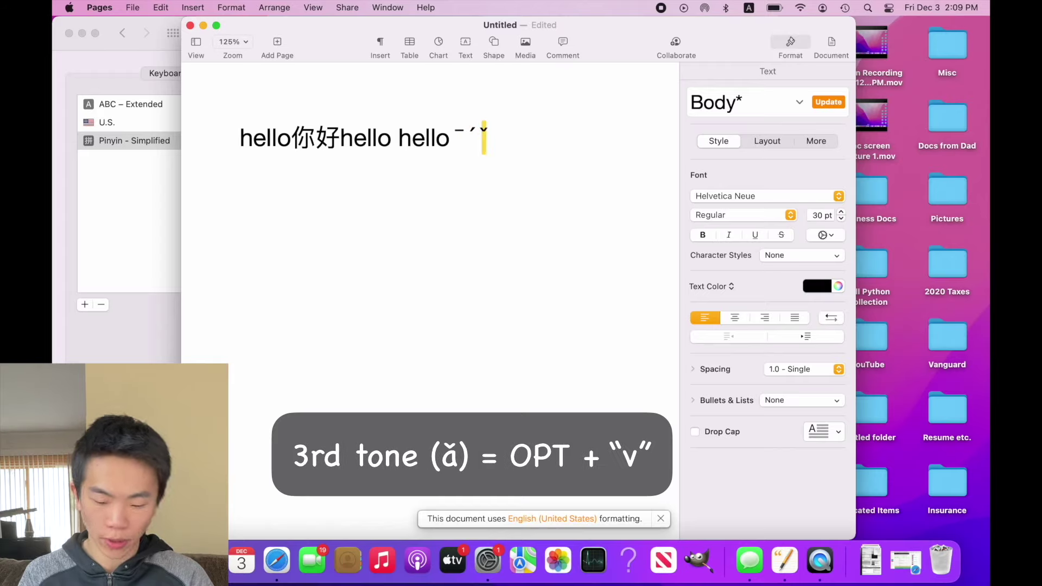
{"action": "key", "text": "space"}
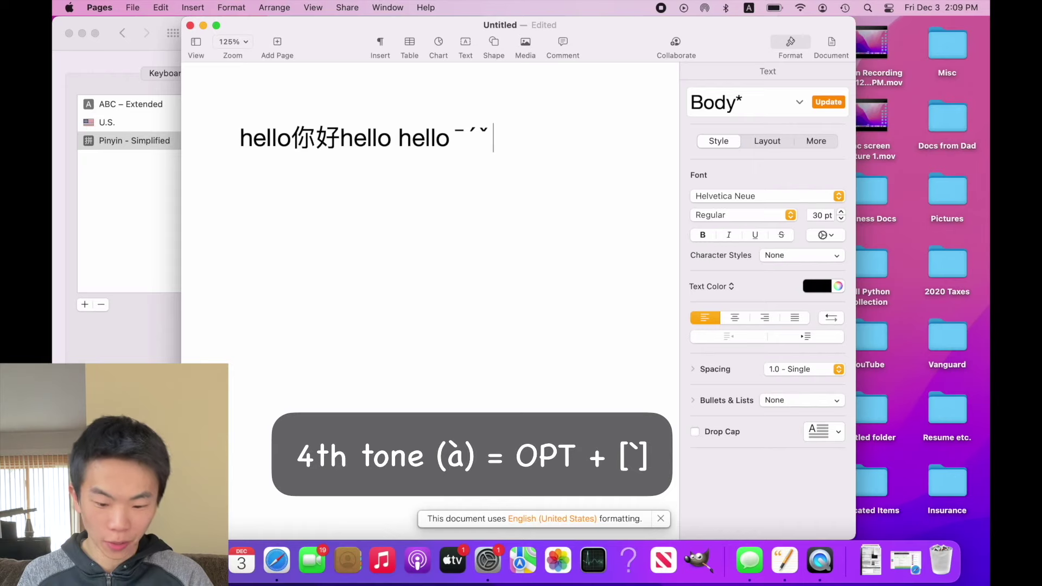
{"action": "key", "text": "alt+grave"}
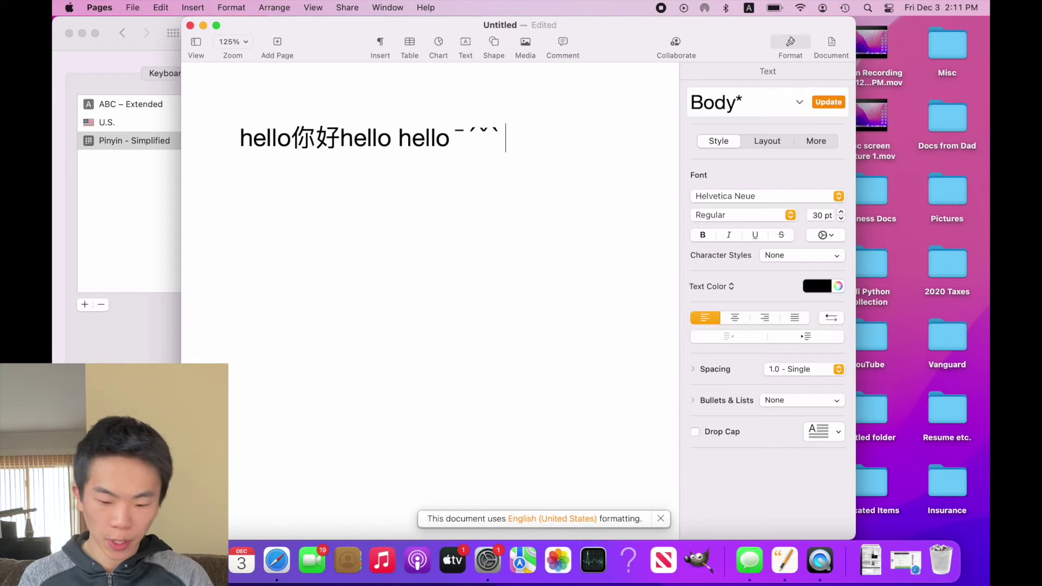
- Type the tone-marked vowels ā á ǎ à with the Option dead keys
{"action": "key", "text": "alt+a"}
{"action": "type", "text": "a"}
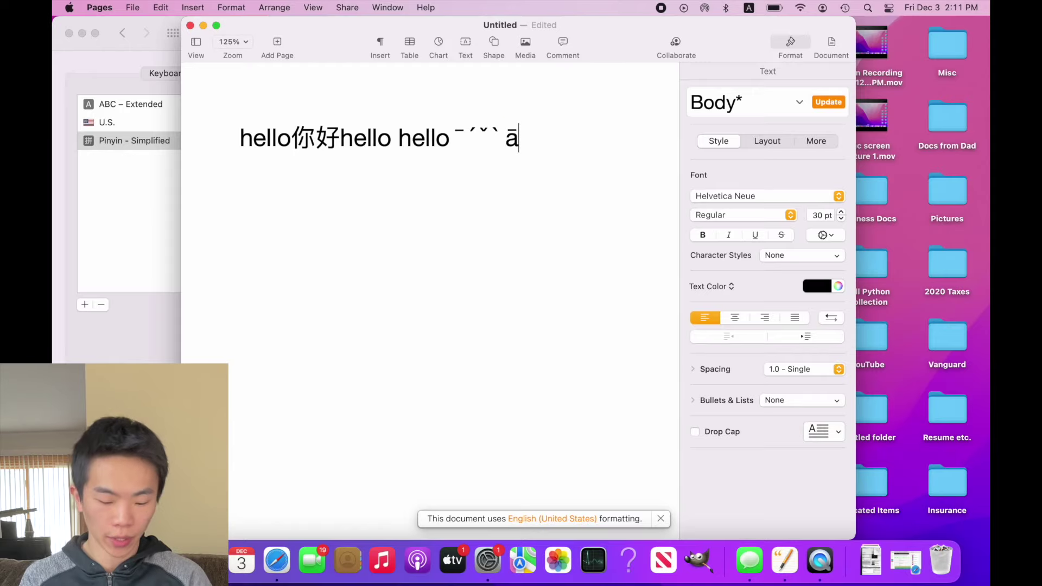
{"action": "key", "text": "alt+e"}
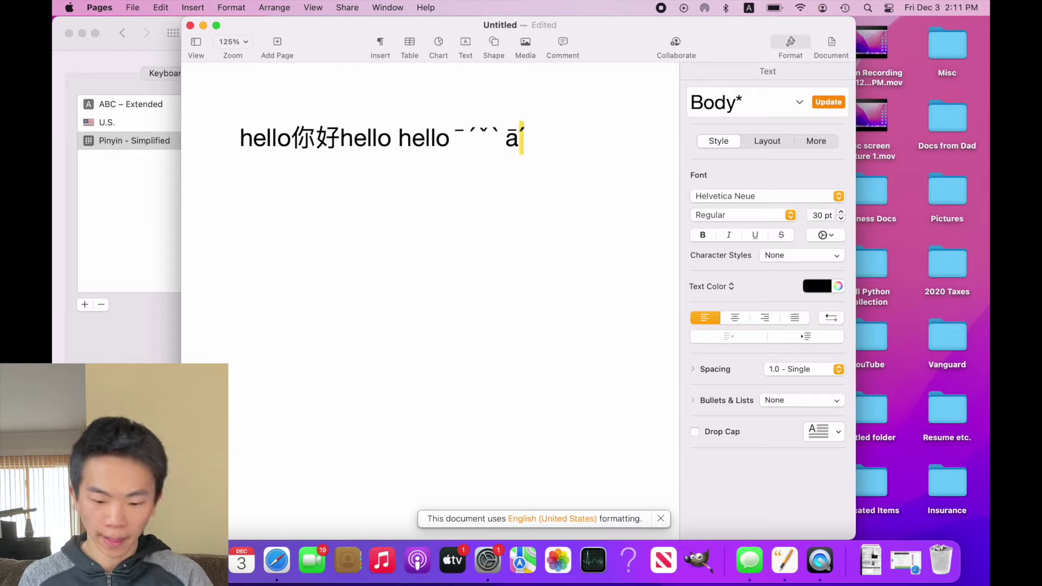
{"action": "type", "text": "a"}
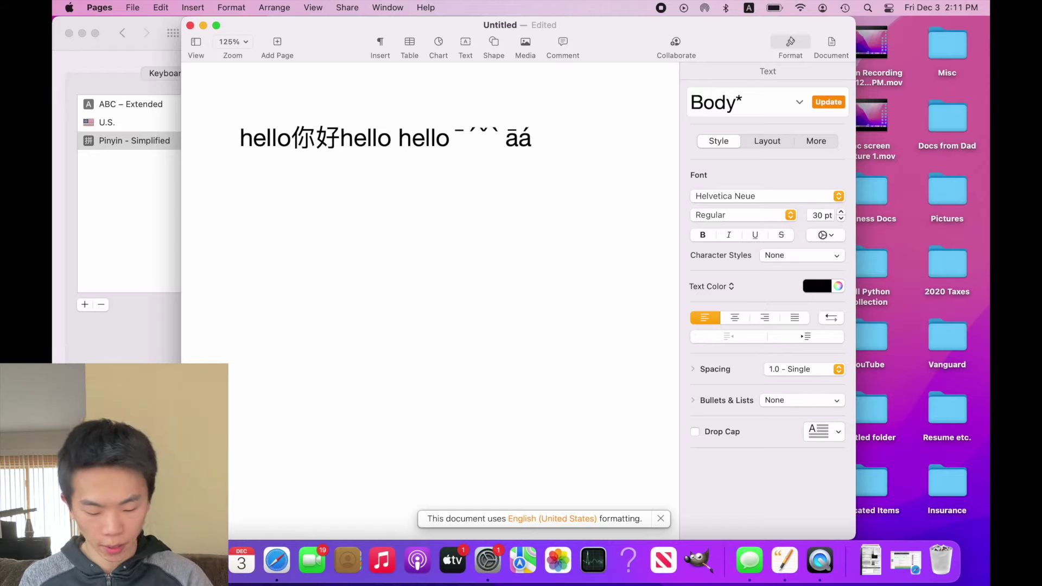
{"action": "key", "text": "alt+v"}
{"action": "type", "text": "a"}
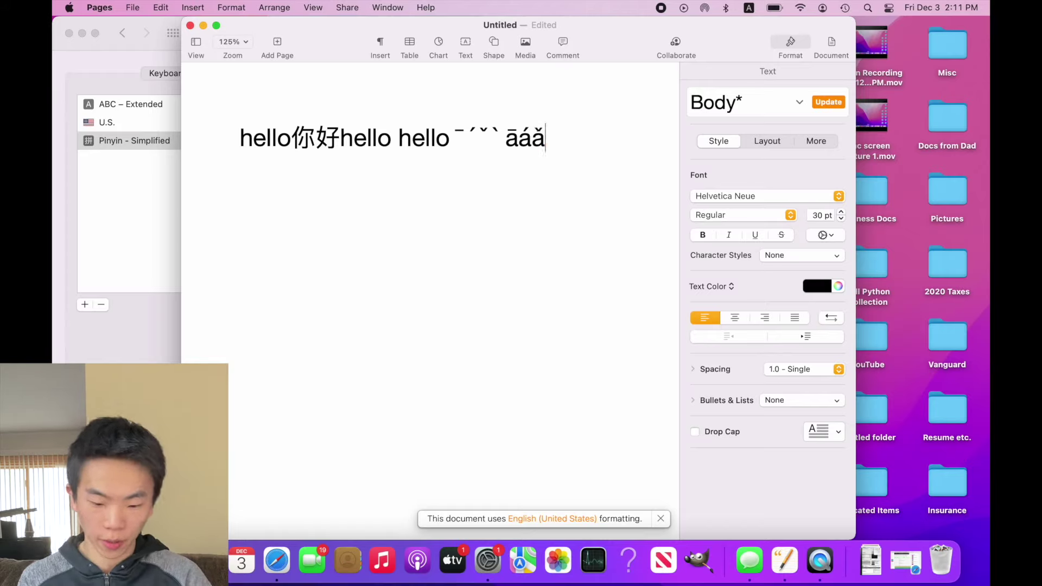
{"action": "key", "text": "alt+grave"}
{"action": "type", "text": "a"}
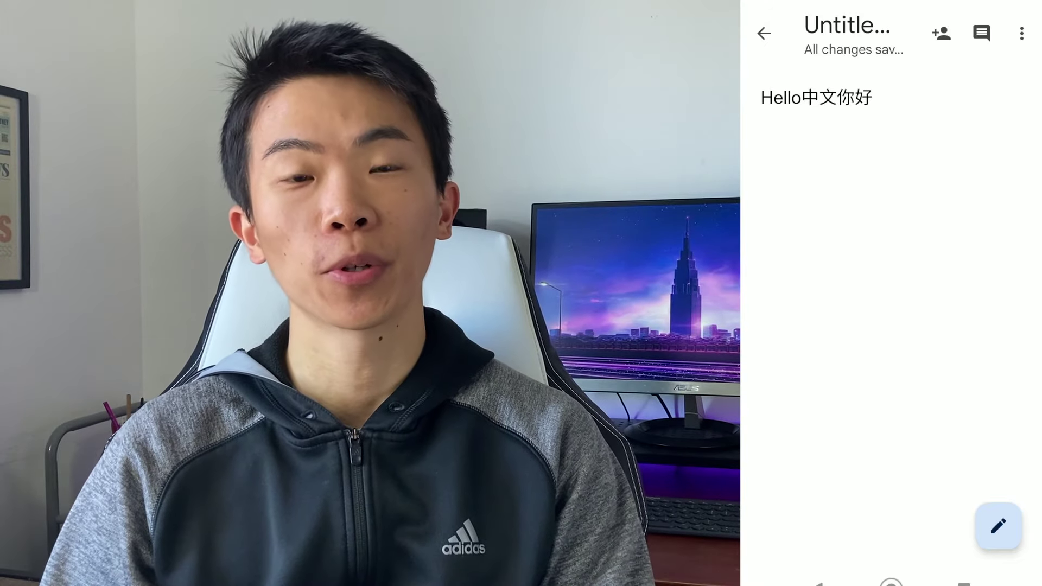
- Check Gboard's Languages list for the Chinese Pinyin keyboard, then return to the document
{"action": "left_click", "coordinate": [998, 525]}
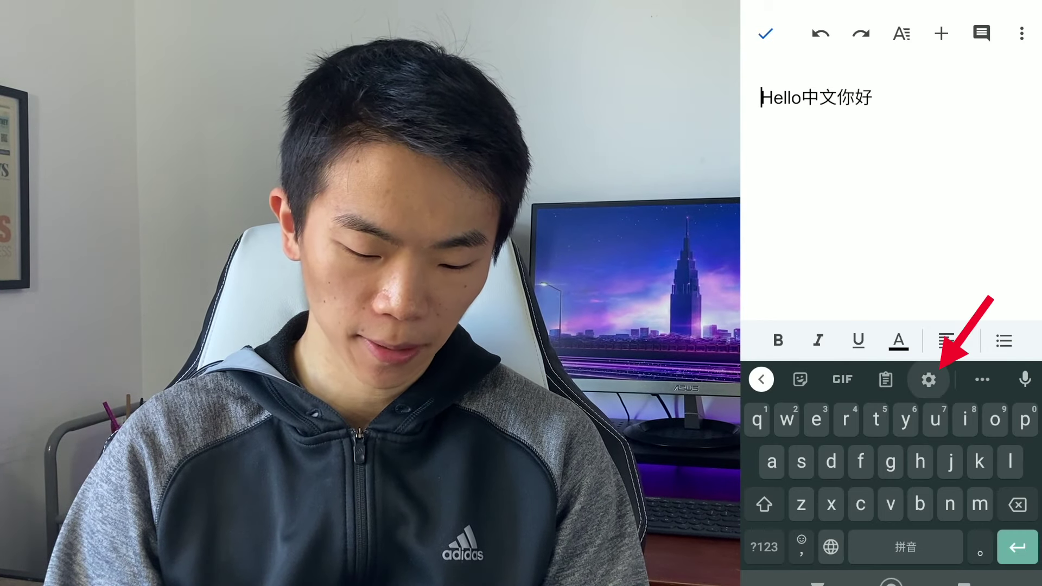
{"action": "left_click", "coordinate": [928, 379]}
{"action": "left_click", "coordinate": [803, 179]}
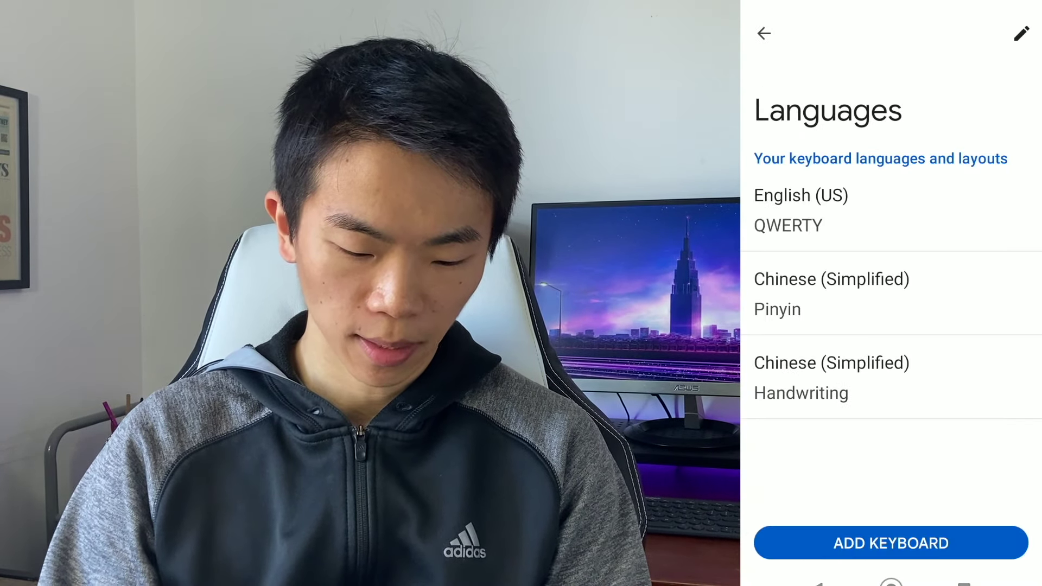
{"action": "left_click", "coordinate": [891, 542]}
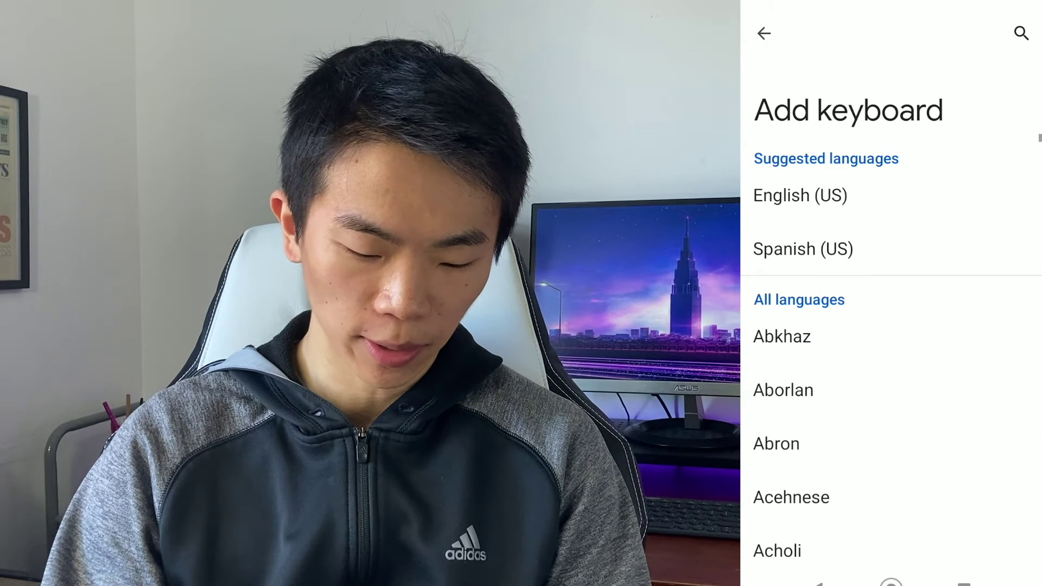
{"action": "left_click", "coordinate": [763, 33]}
{"action": "left_click", "coordinate": [763, 33]}
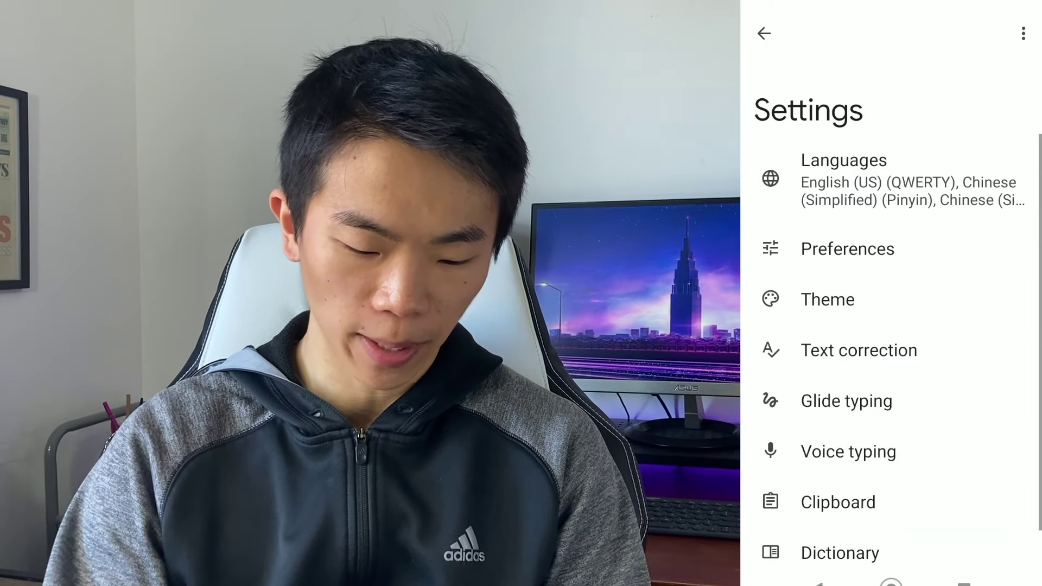
{"action": "left_click", "coordinate": [764, 34]}
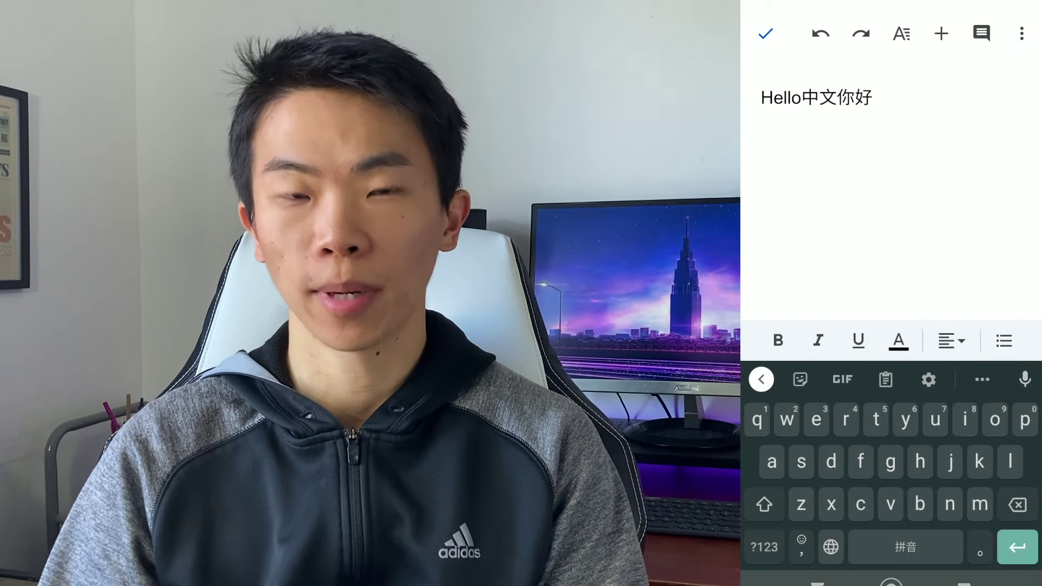
- Remove a stray ā inserted before Hello and put the cursor at the line's end
{"action": "left_click_drag", "start_coordinate": [771, 461], "coordinate": [835, 461]}
{"action": "left_click_drag", "start_coordinate": [836, 407], "coordinate": [835, 367]}
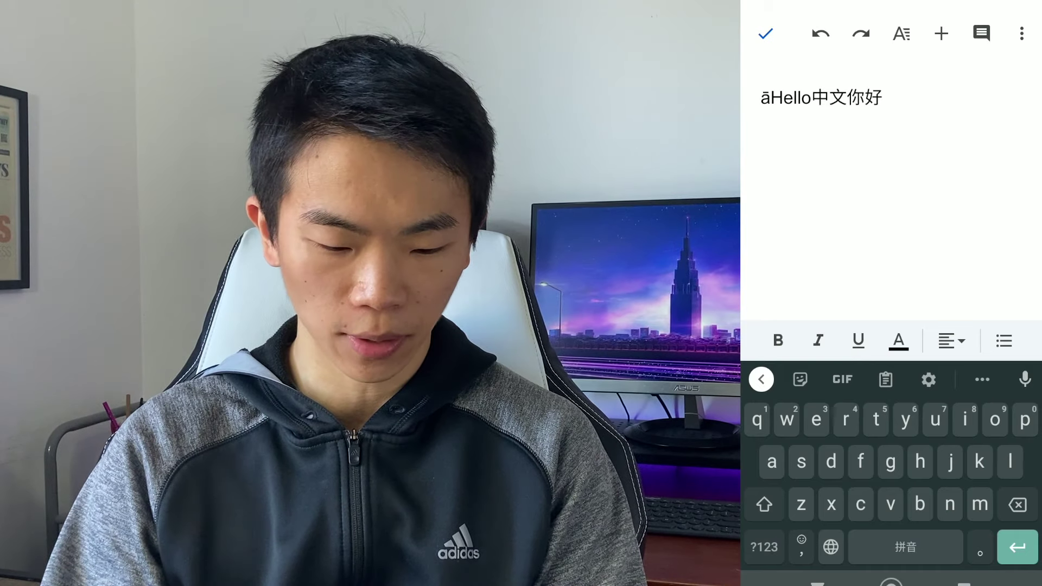
{"action": "key", "text": "BackSpace"}
{"action": "left_click", "coordinate": [875, 97]}
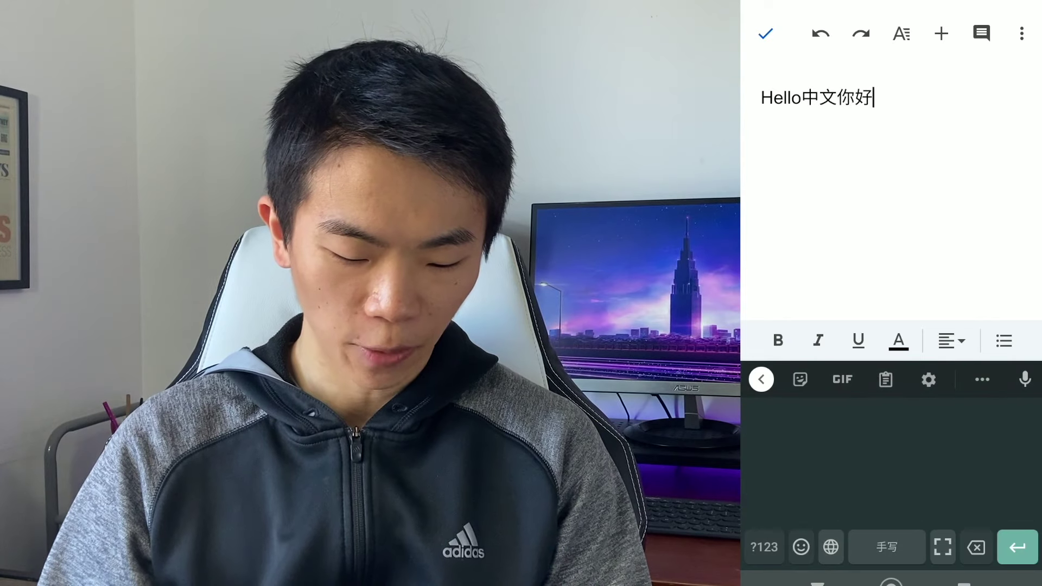
- Type 'nǐ hào' by toggling English/Pinyin and long-pressing i and a for tones
{"action": "left_click", "coordinate": [831, 547]}
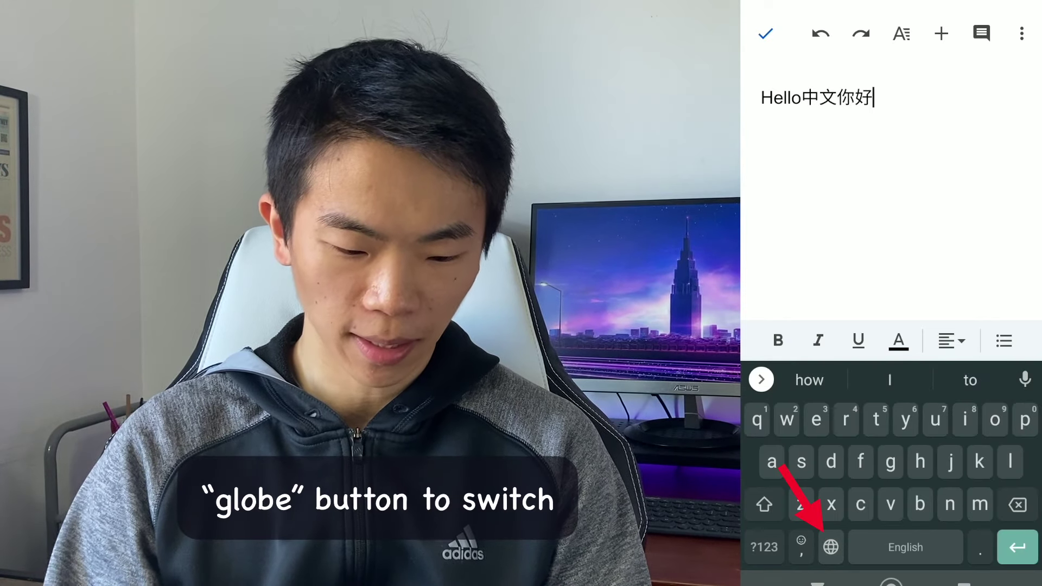
{"action": "type", "text": "n"}
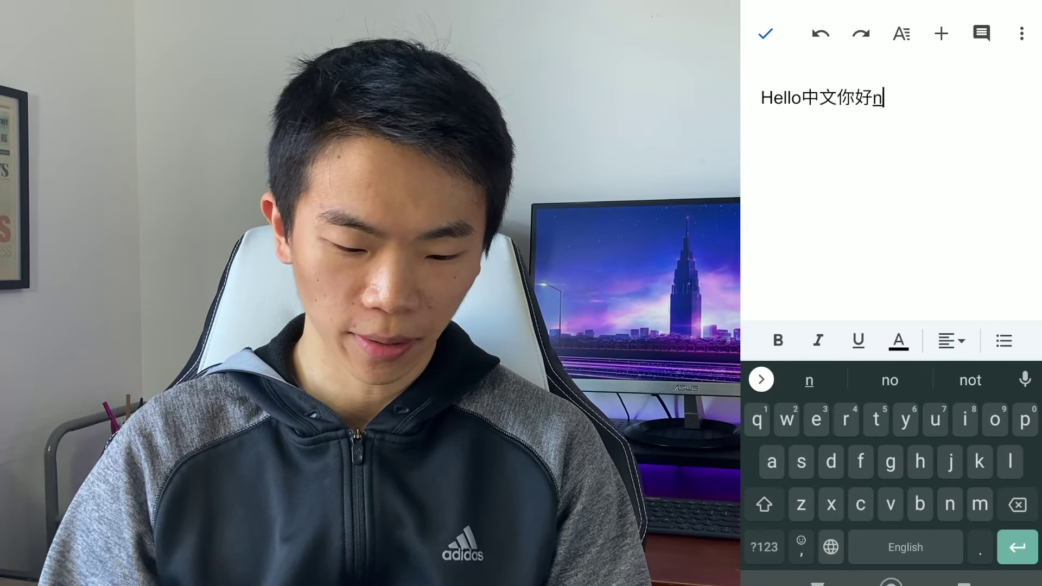
{"action": "left_click", "coordinate": [830, 547]}
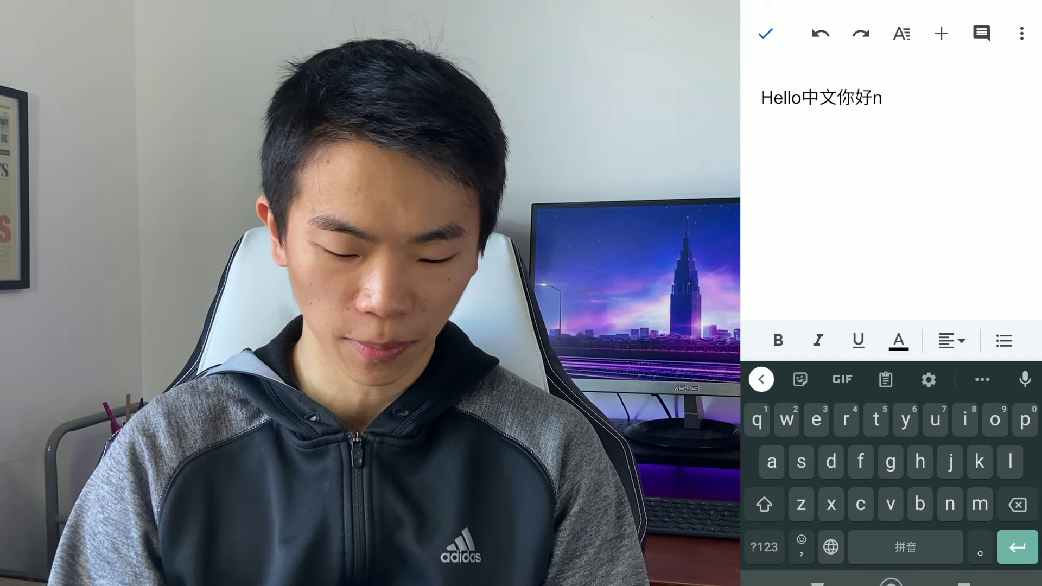
{"action": "left_click", "coordinate": [965, 419]}
{"action": "left_click_drag", "start_coordinate": [965, 364], "coordinate": [996, 324]}
{"action": "left_click", "coordinate": [830, 547]}
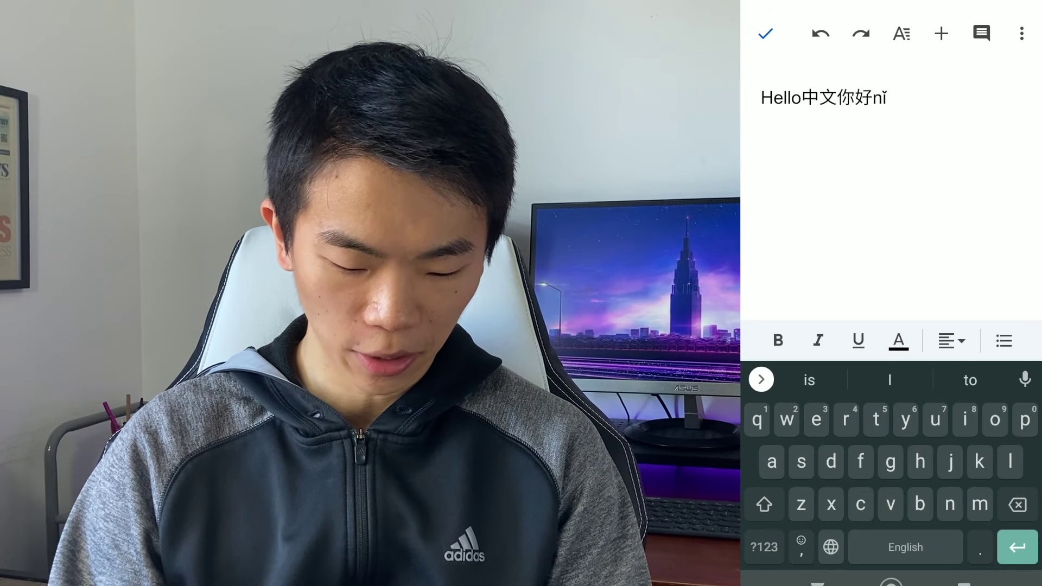
{"action": "type", "text": "h"}
{"action": "left_click", "coordinate": [831, 547]}
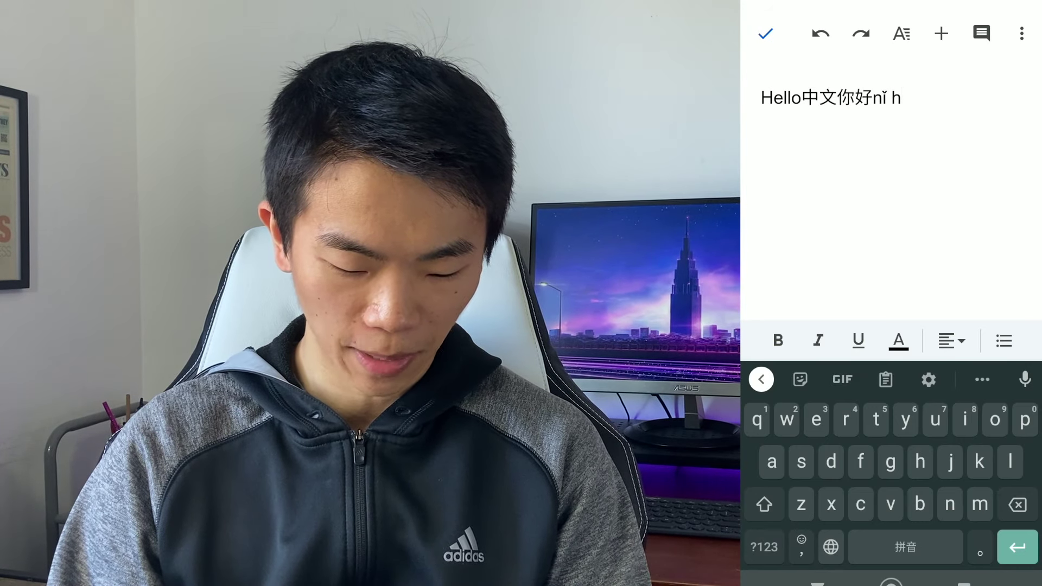
{"action": "left_click_drag", "start_coordinate": [771, 461], "coordinate": [836, 368]}
{"action": "type", "text": "o"}
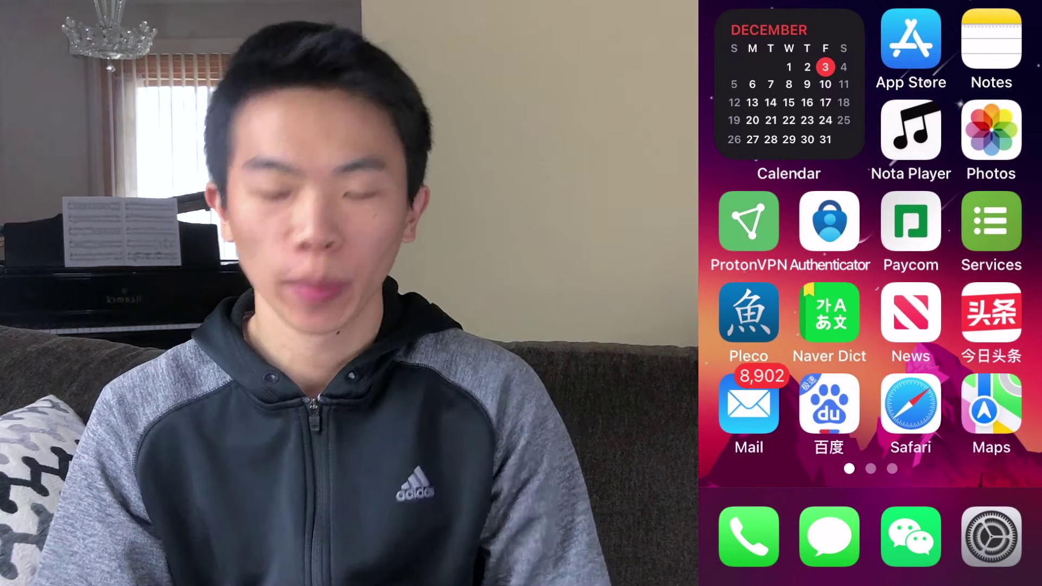
- Go to Settings > General > Keyboard > Keyboards > Add New Keyboard > Chinese, Simplified
{"action": "left_click", "coordinate": [991, 537]}
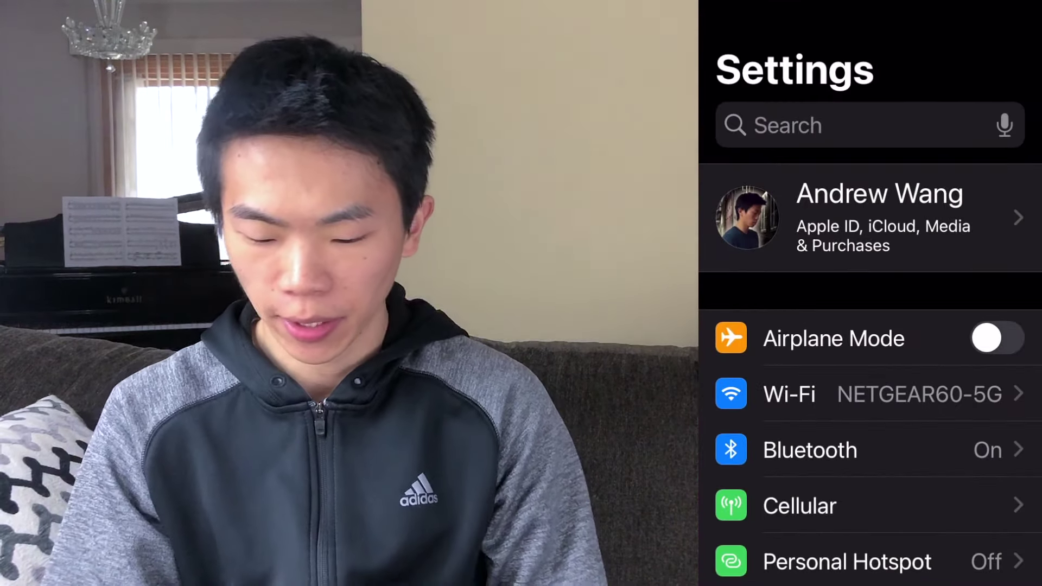
{"action": "scroll", "coordinate": [868, 325], "scroll_direction": "down", "scroll_amount": 10}
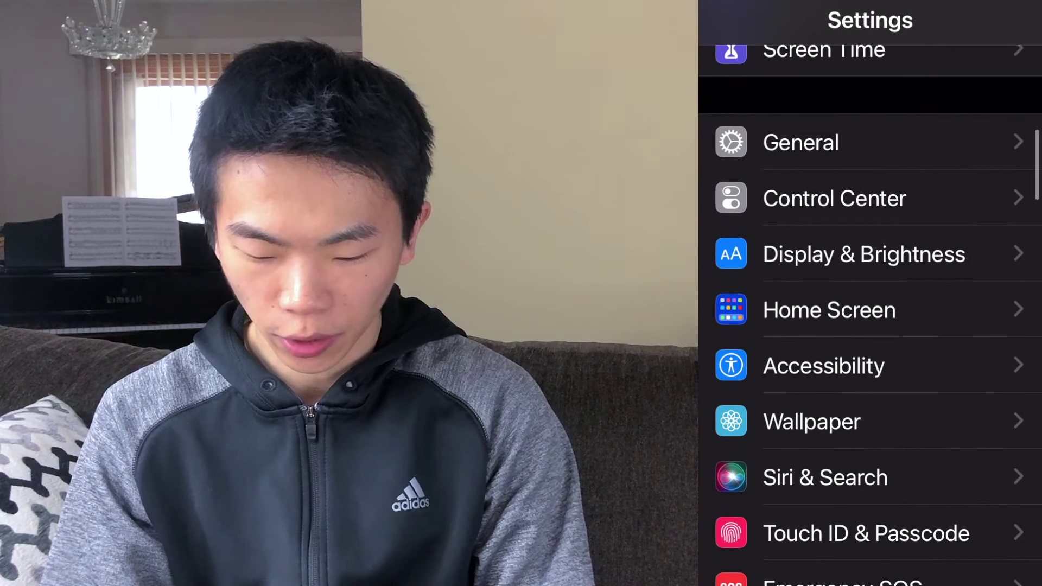
{"action": "left_click", "coordinate": [781, 141]}
{"action": "scroll", "coordinate": [869, 325], "scroll_direction": "down", "scroll_amount": 5}
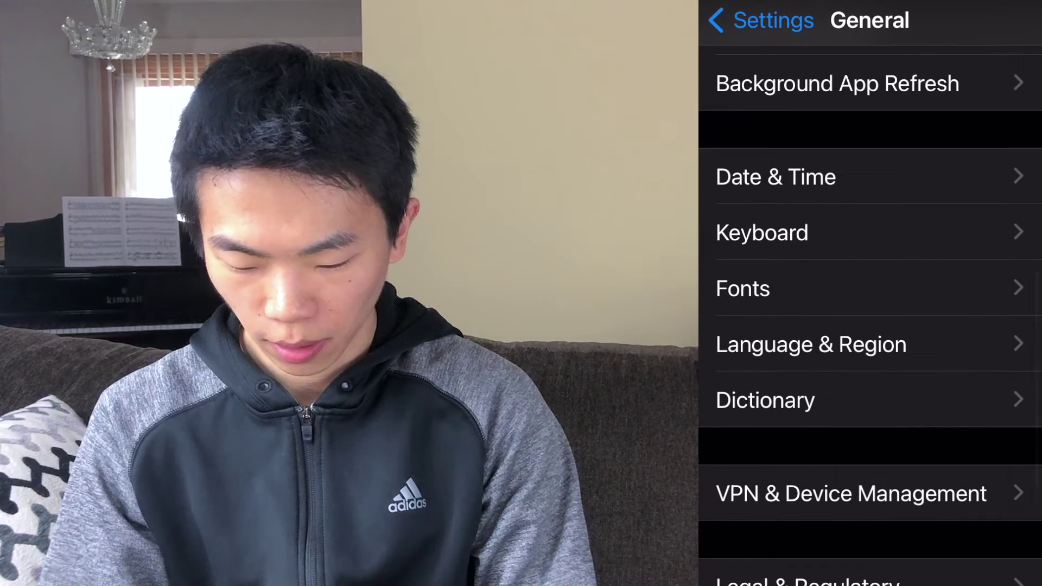
{"action": "left_click", "coordinate": [767, 232]}
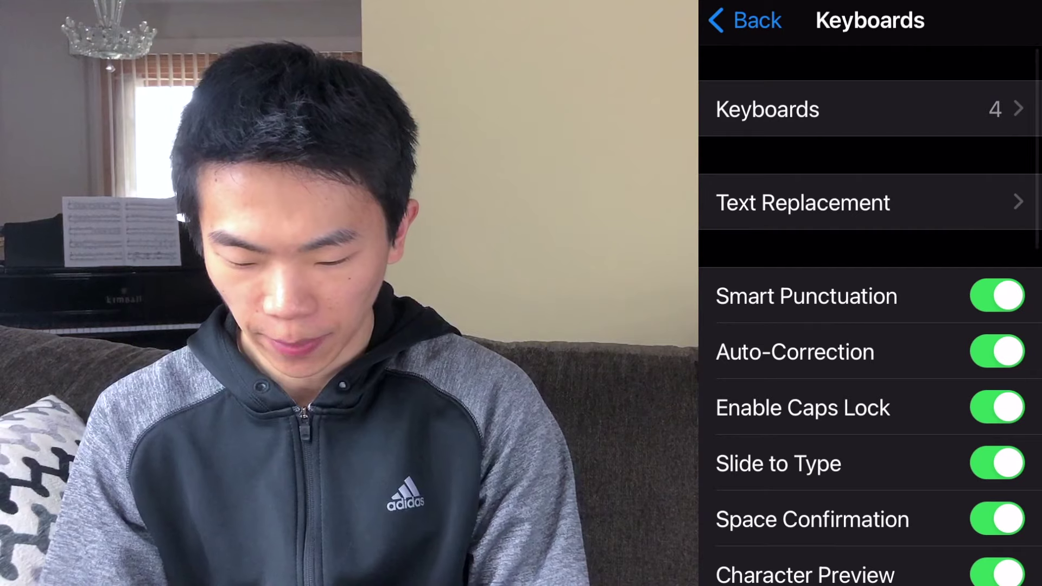
{"action": "left_click", "coordinate": [770, 111]}
{"action": "left_click", "coordinate": [817, 373]}
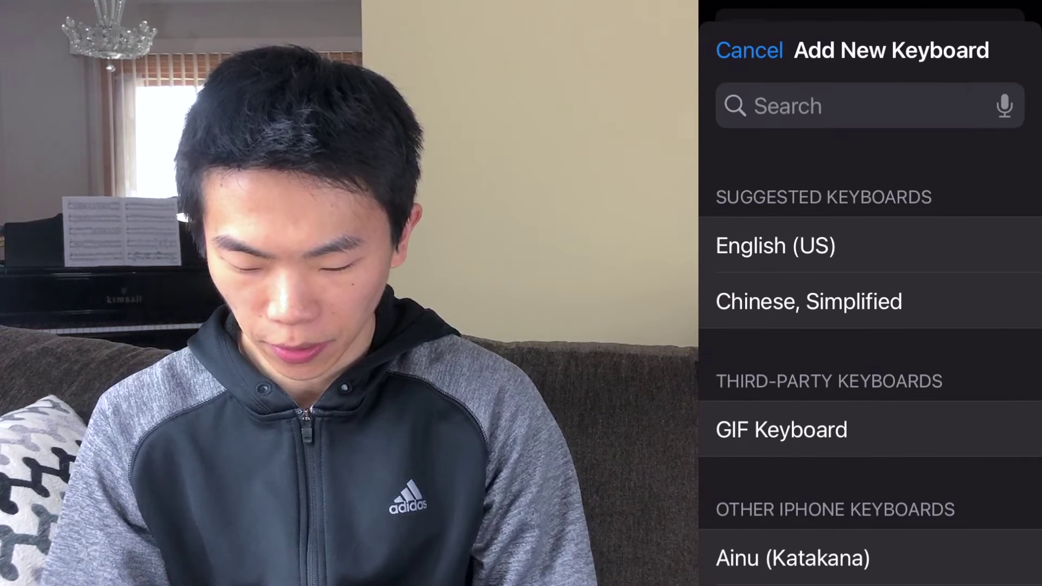
{"action": "left_click", "coordinate": [809, 299]}
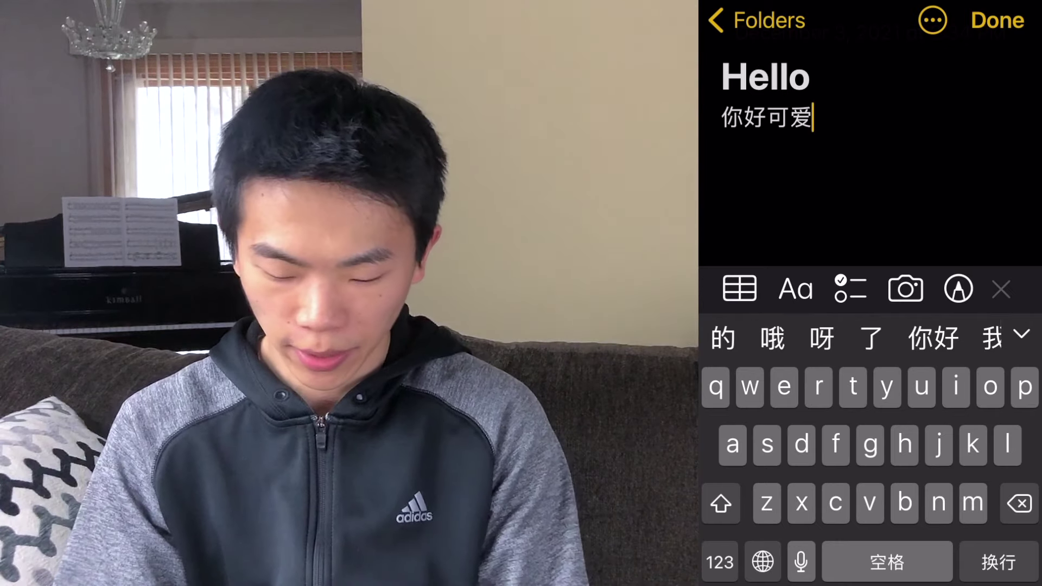
- Start a new line below 你好可爱 and type 'zhēn de' with a tone-marked ē
{"action": "key", "text": "Return"}
{"action": "type", "text": "zh"}
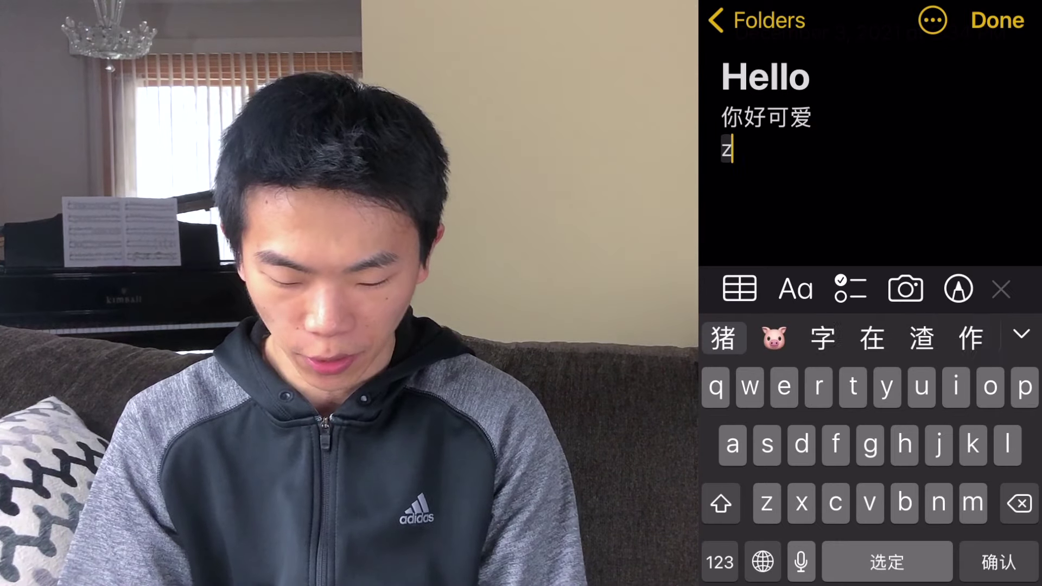
{"action": "left_click", "coordinate": [784, 387]}
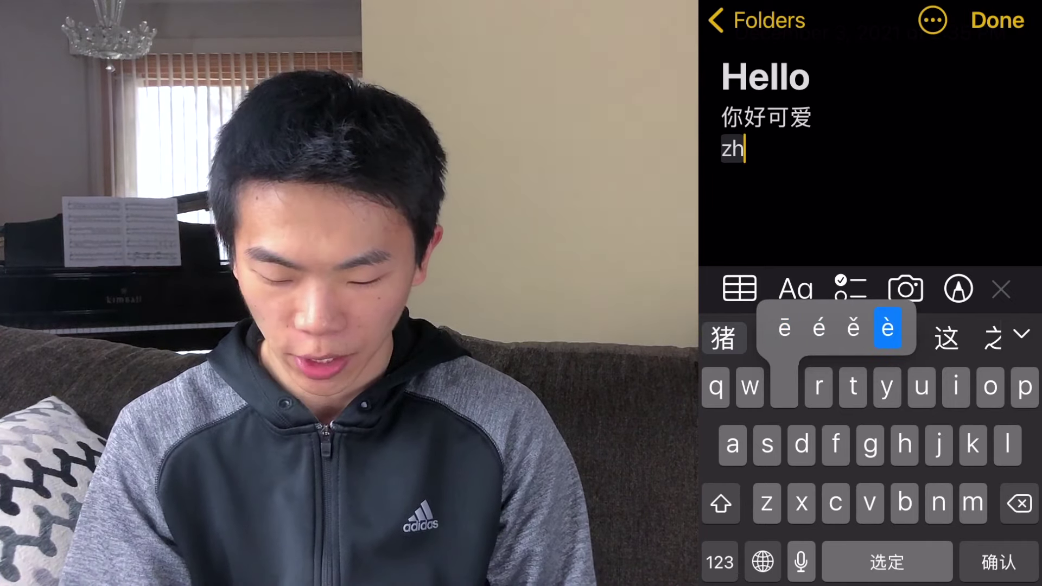
{"action": "type", "text": "ēn"}
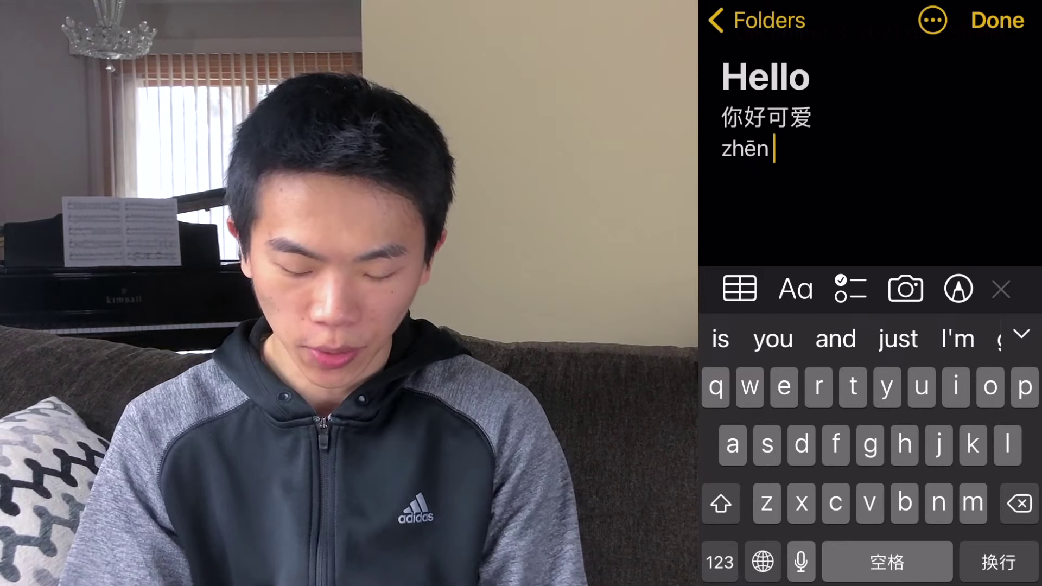
{"action": "type", "text": " de"}
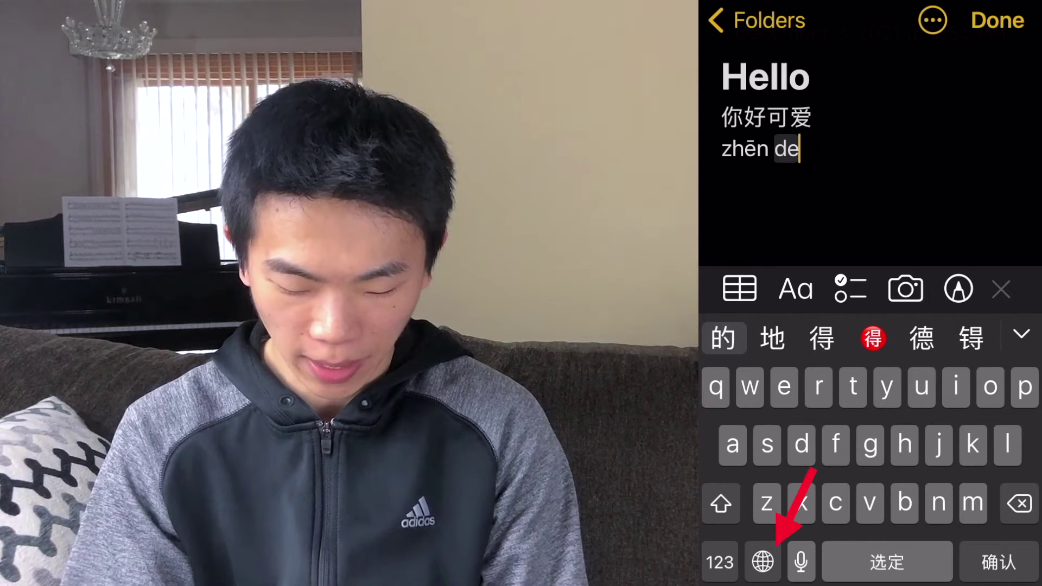
- Finish the line with 'yǒu ma', using the Pinyin keyboard for the tone-marked ǒ
{"action": "left_click", "coordinate": [762, 561]}
{"action": "left_click", "coordinate": [762, 563]}
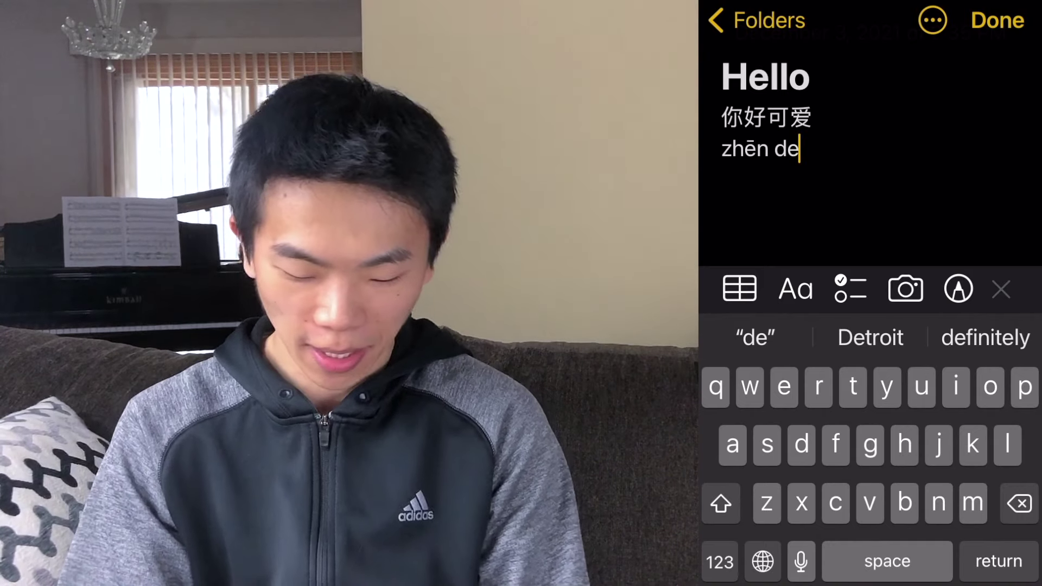
{"action": "left_click", "coordinate": [762, 564]}
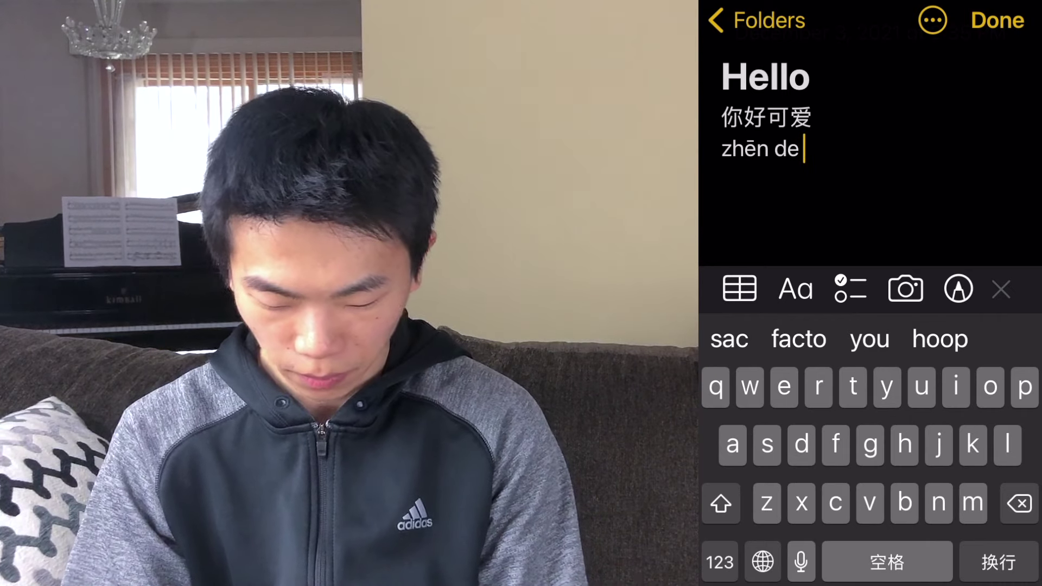
{"action": "type", "text": "y"}
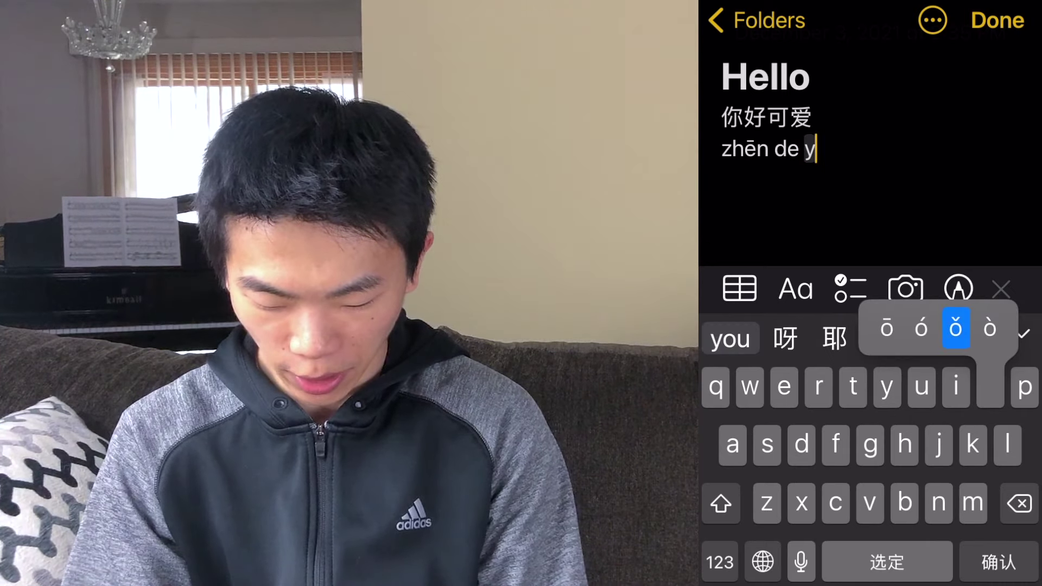
{"action": "type", "text": "ǒu"}
{"action": "left_click", "coordinate": [730, 339]}
{"action": "left_click", "coordinate": [762, 562]}
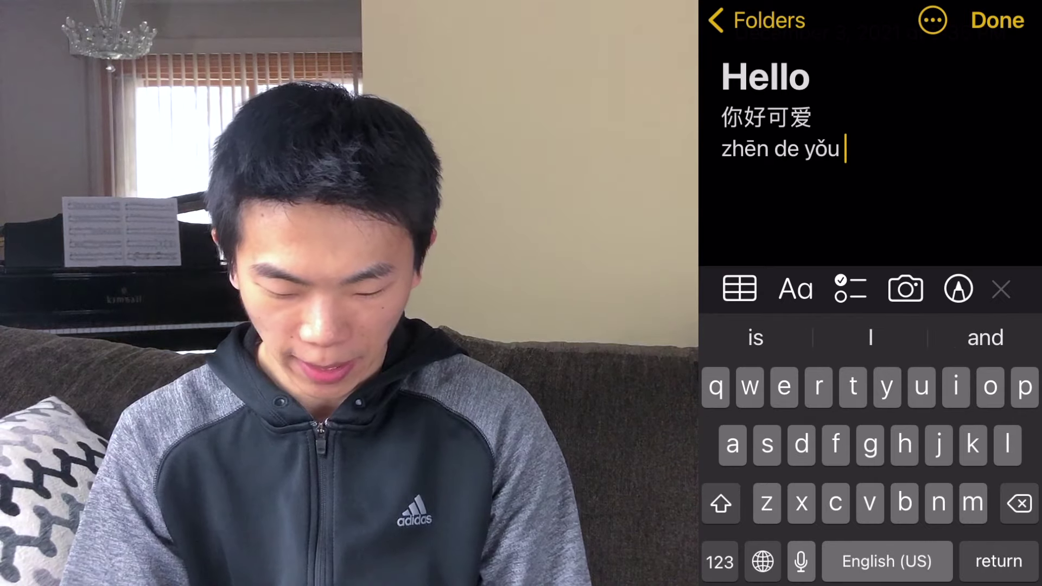
{"action": "type", "text": "ma"}
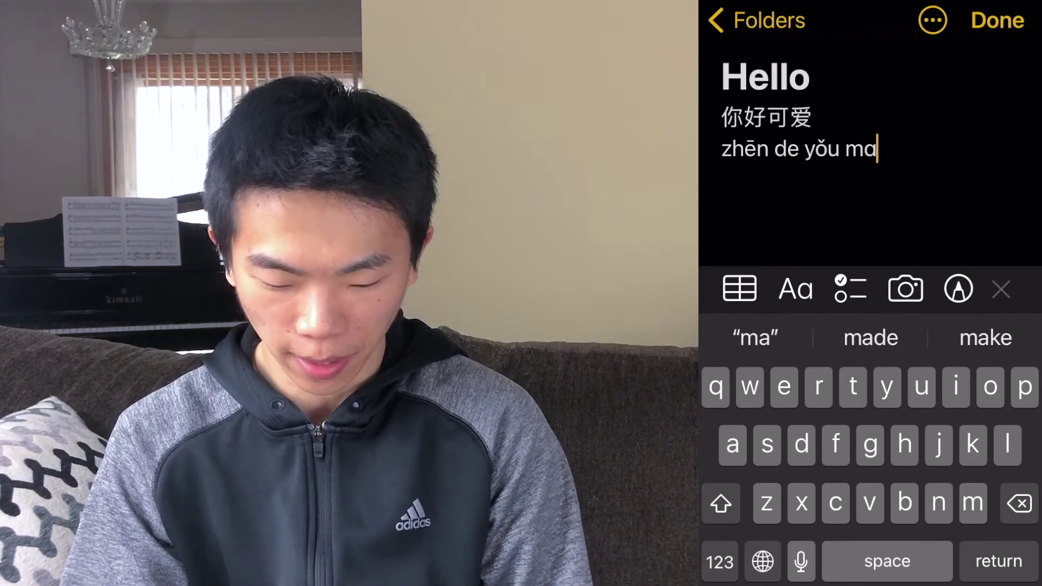